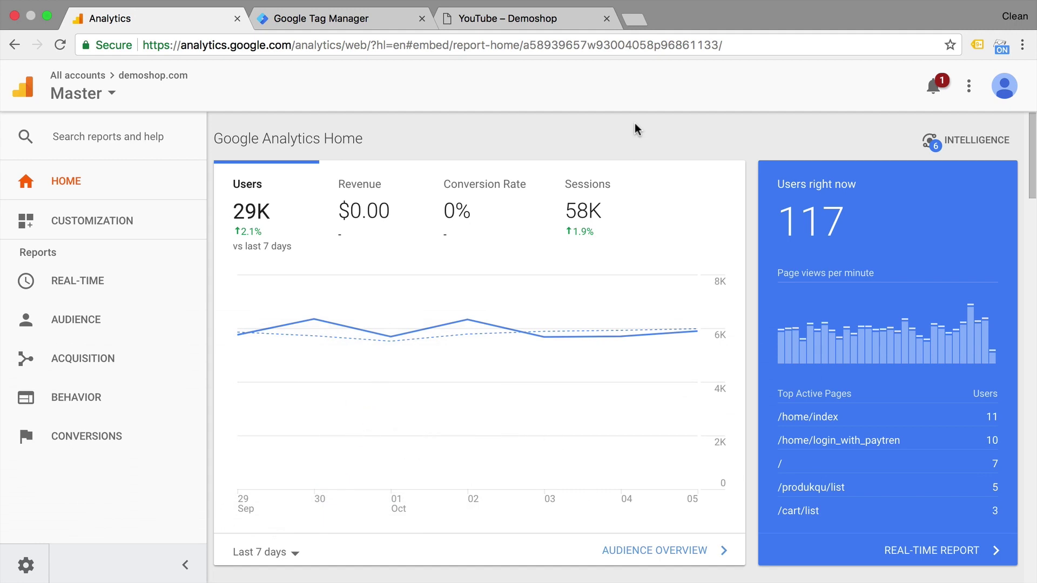
Open the Behavior > Events > Overview report
left_click(90, 409)
left_click(76, 494)
left_click(93, 367)
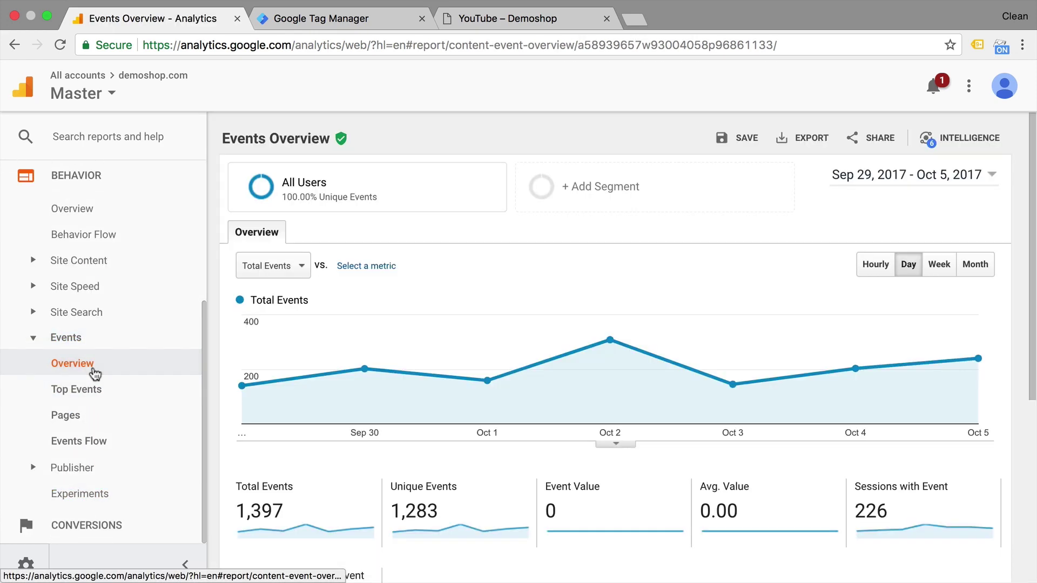
scroll(434, 400, "down", 5)
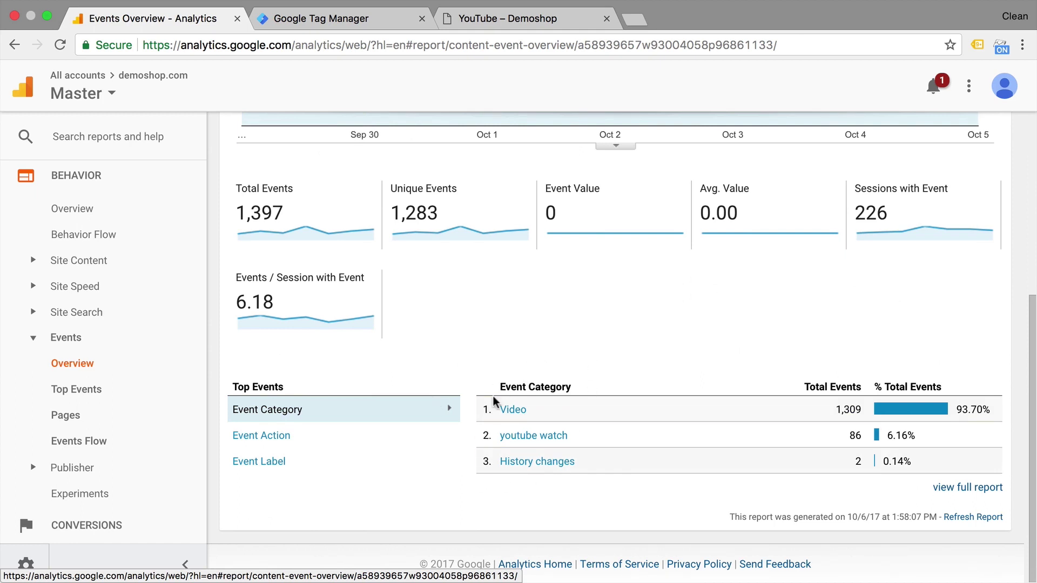
Drill into the Video event category and break it down by Event Action, then Event Label
left_click(505, 412)
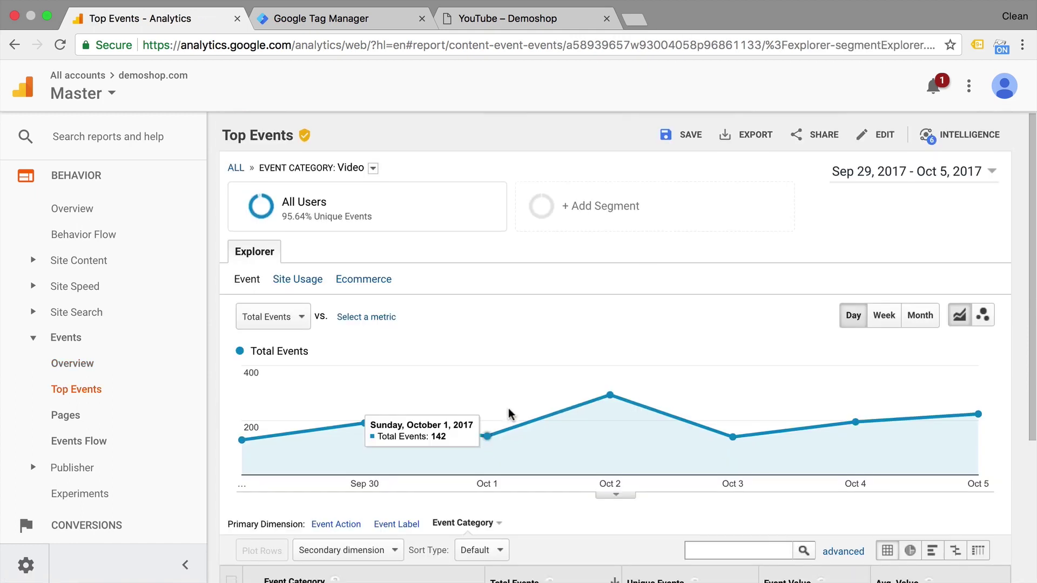
scroll(507, 407, "down", 4)
left_click(329, 323)
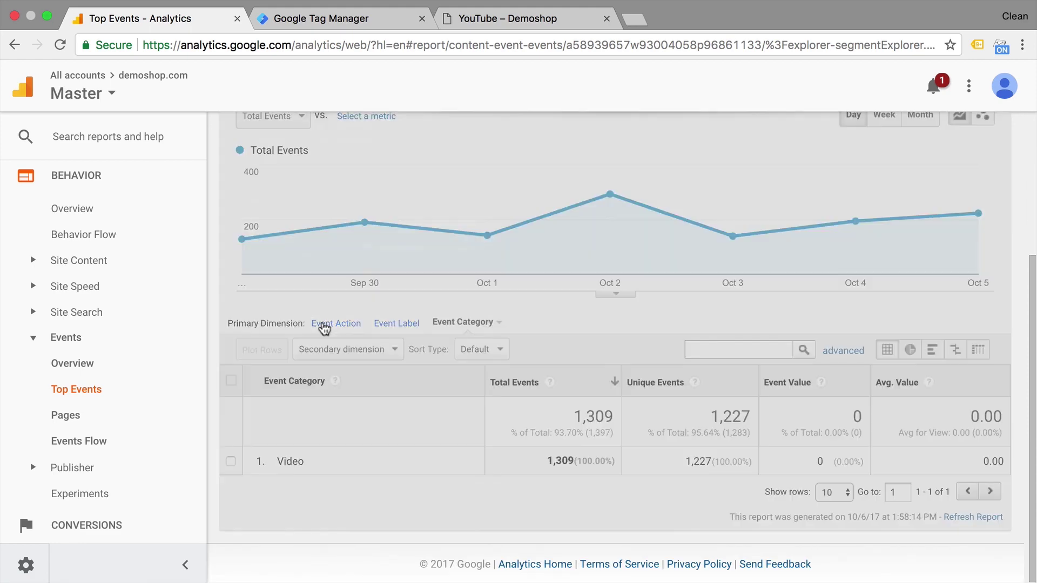
scroll(322, 354, "down", 2)
left_click(399, 226)
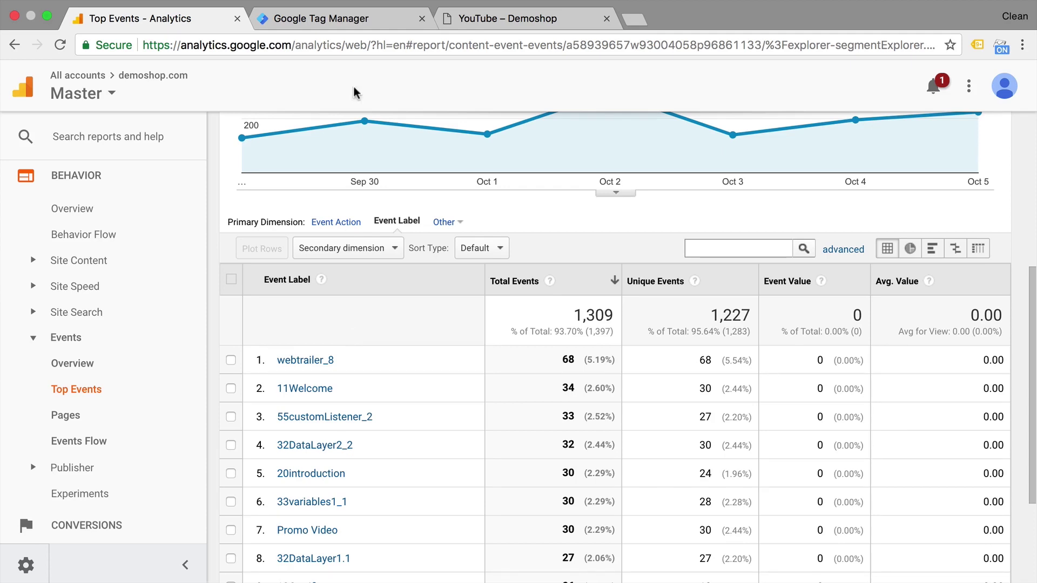
In Tag Manager, view the GA - Event - YouTube tag: category Video, action {{Video Status}}, label {{Video Title}}
left_click(351, 20)
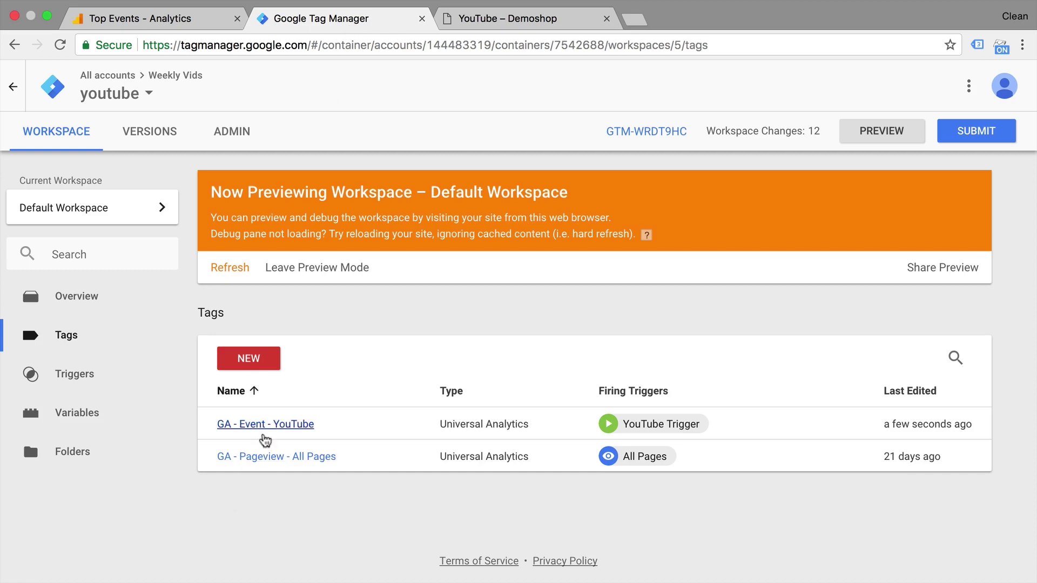
left_click(266, 427)
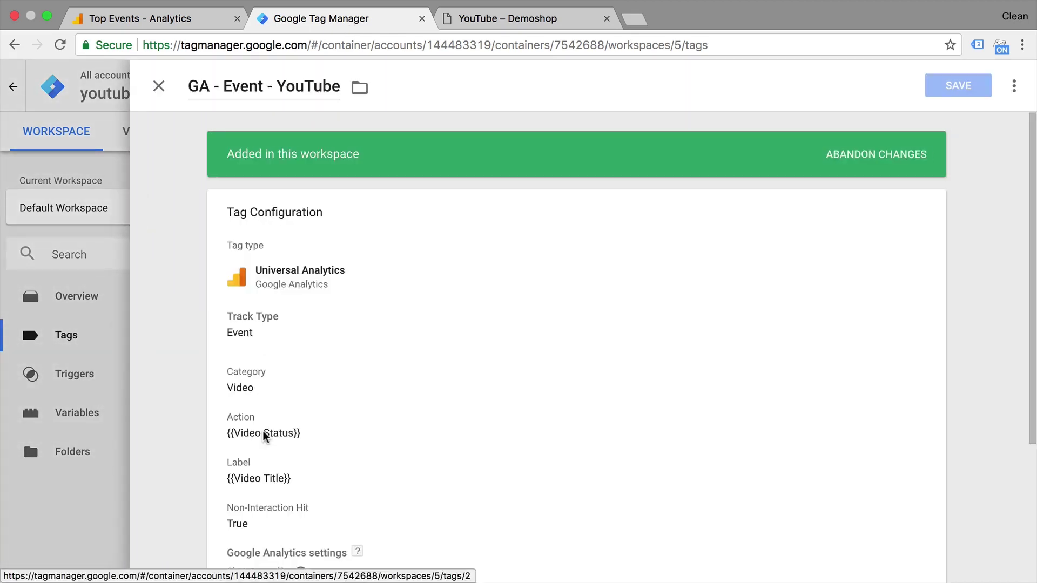
scroll(263, 438, "down", 2)
scroll(263, 437, "down", 1)
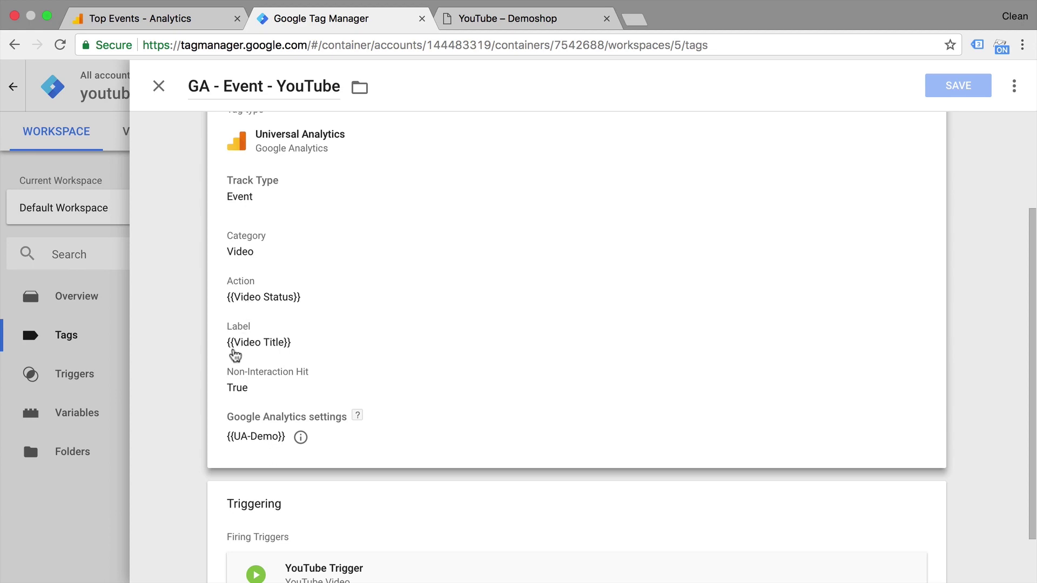
Go to Admin > Goals for the Master view and start a new goal
left_click(195, 24)
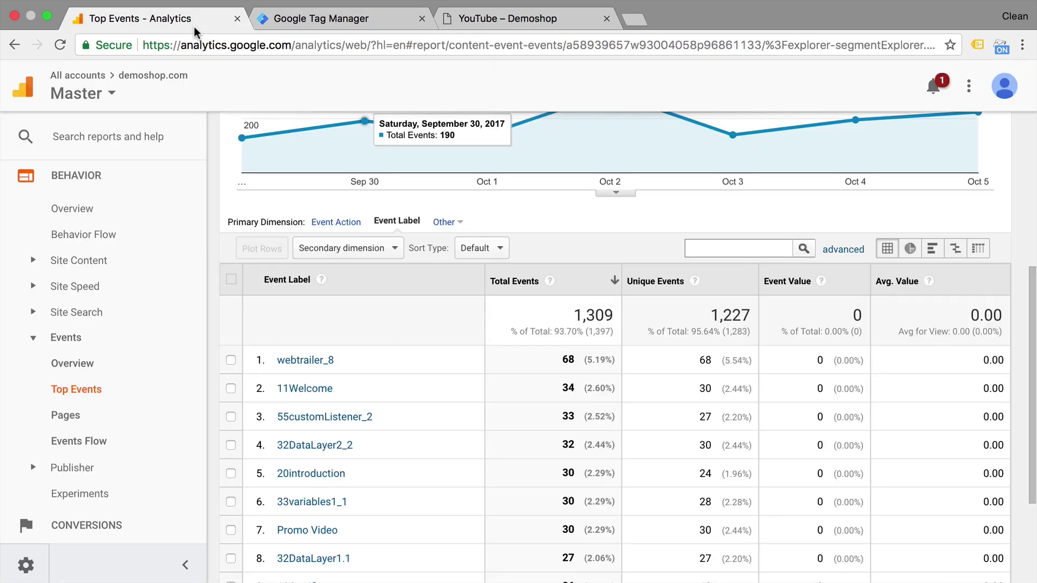
scroll(368, 373, "down", 2)
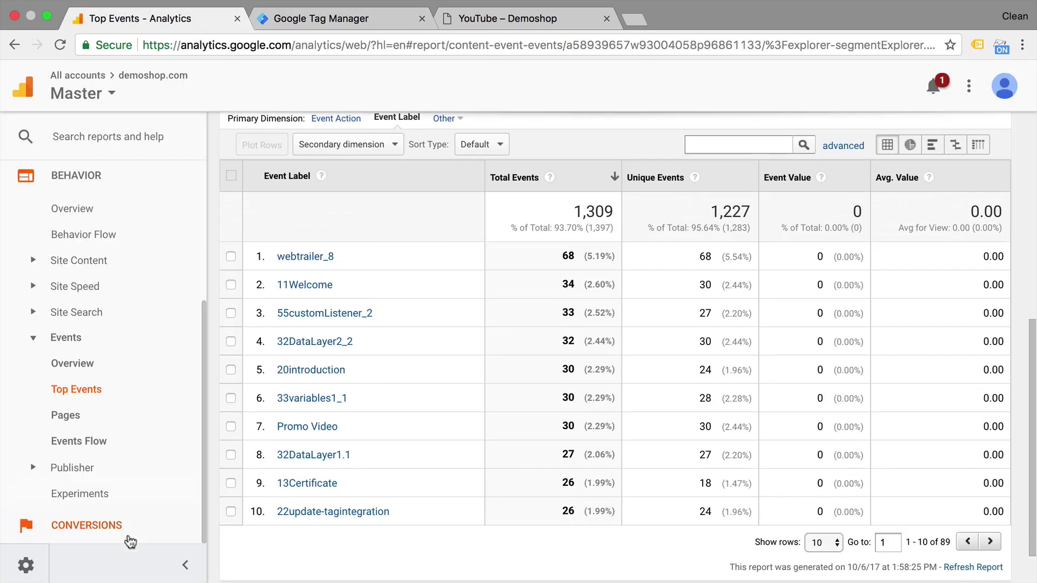
left_click(28, 563)
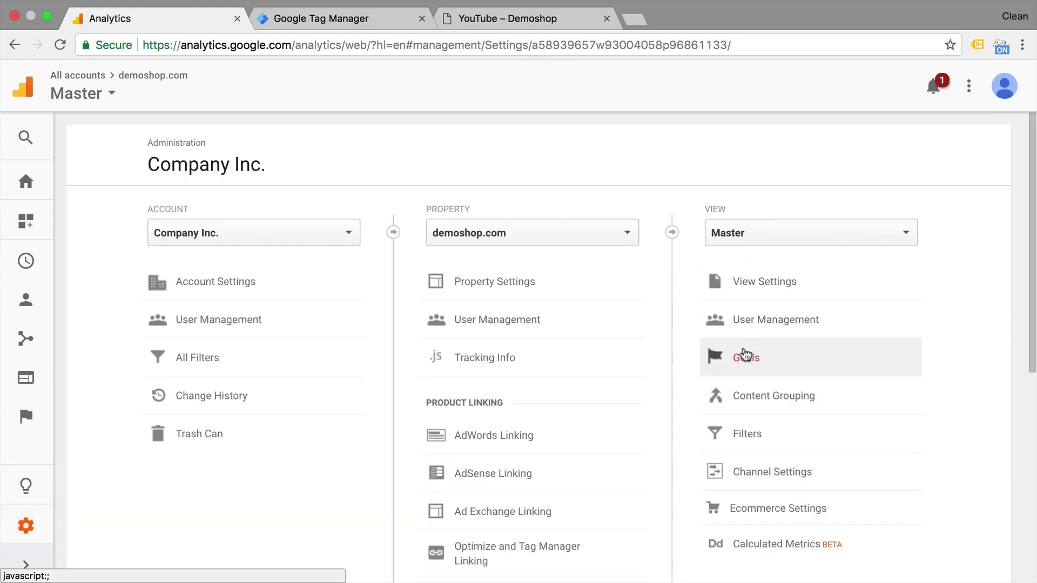
left_click(745, 359)
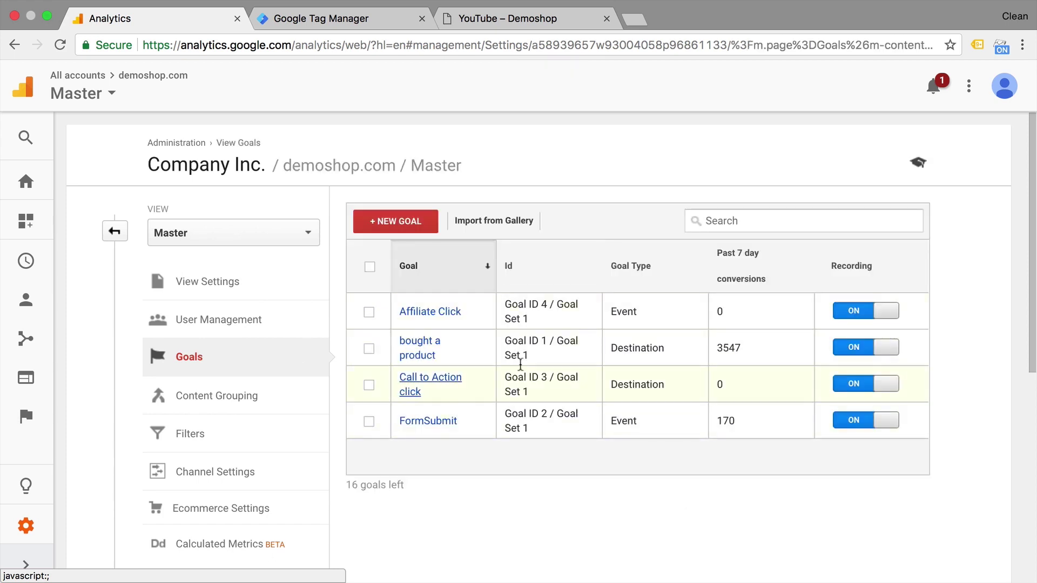
left_click(406, 231)
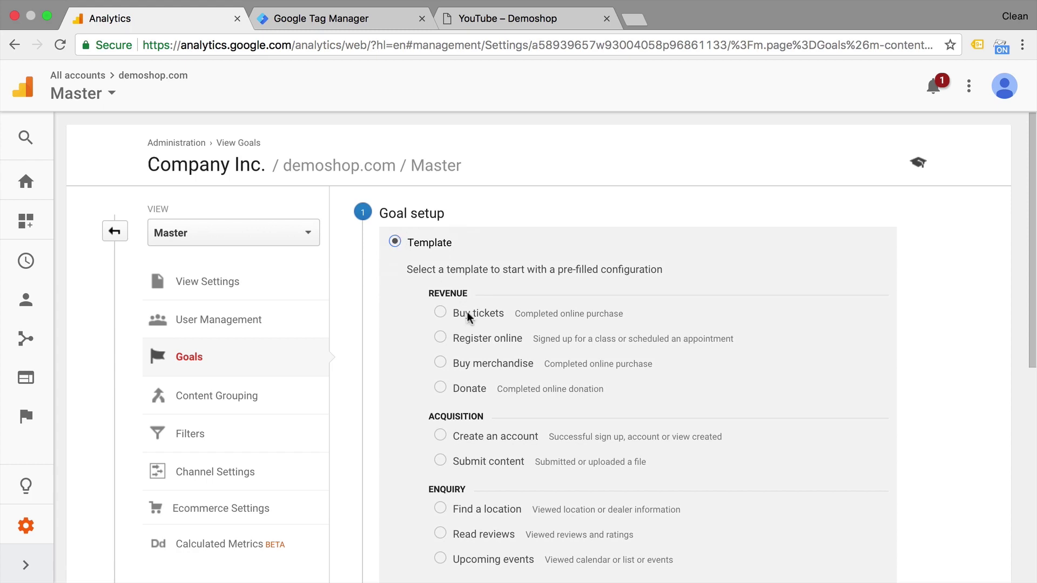
scroll(467, 312, "down", 5)
scroll(468, 312, "down", 2)
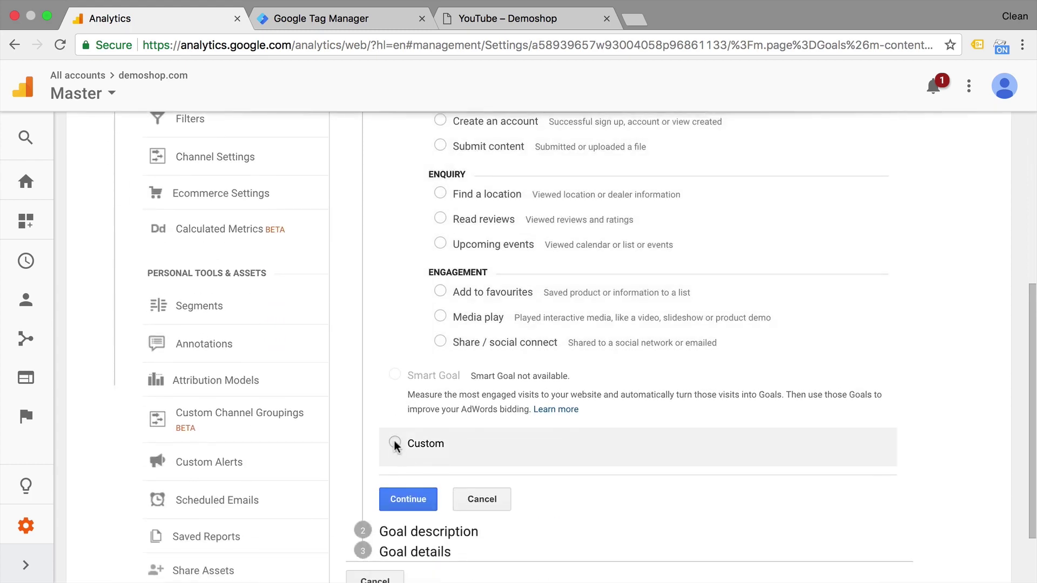
Choose a Custom goal setup and name the goal 'Video Play'
left_click(395, 444)
left_click(394, 499)
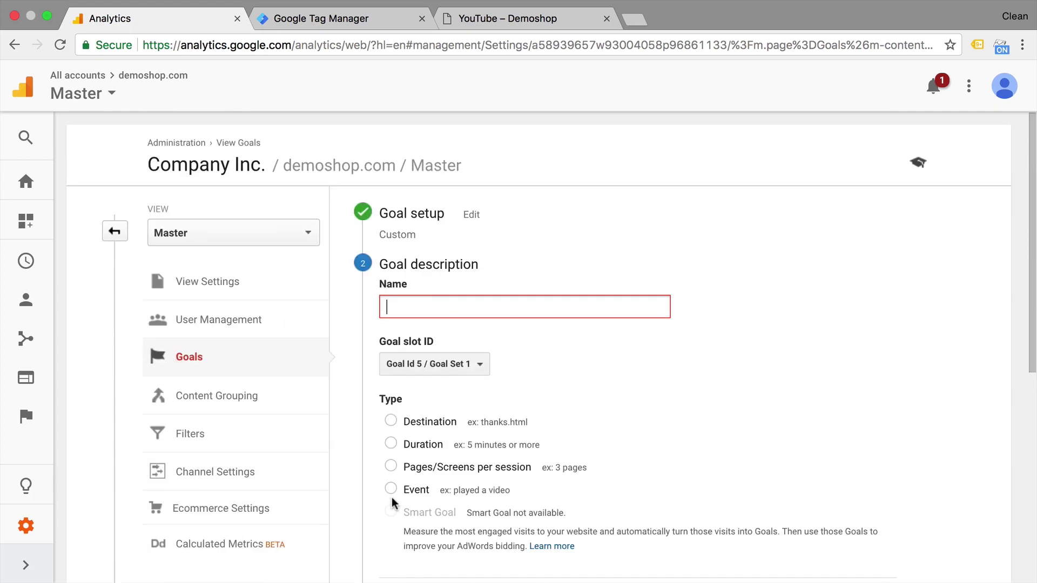
left_click(424, 304)
type("Vi")
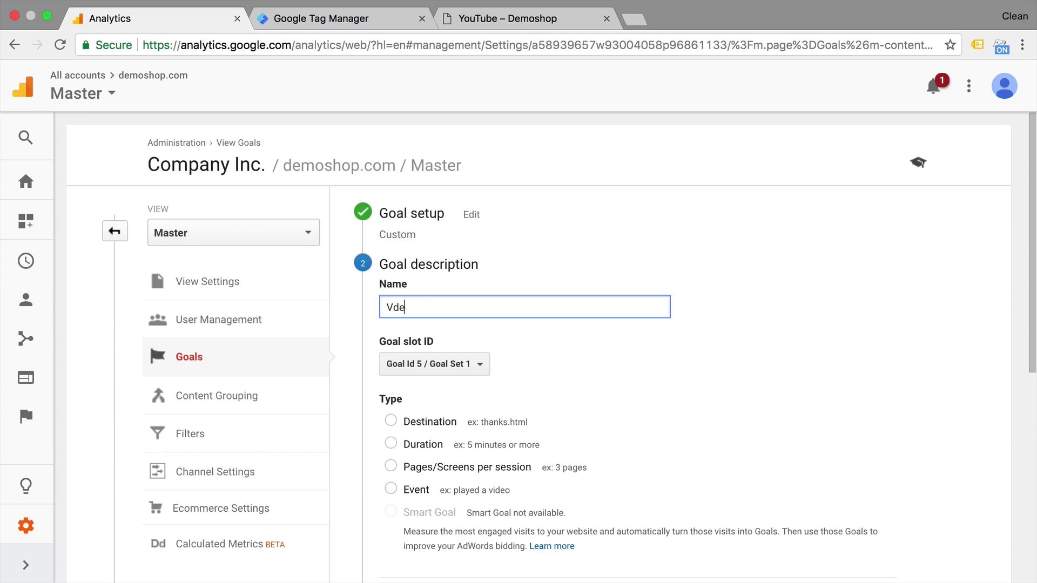
type("deo Play")
Keep slot Goal Id 5 / Goal Set 1 and make it an Event type goal
left_click(438, 367)
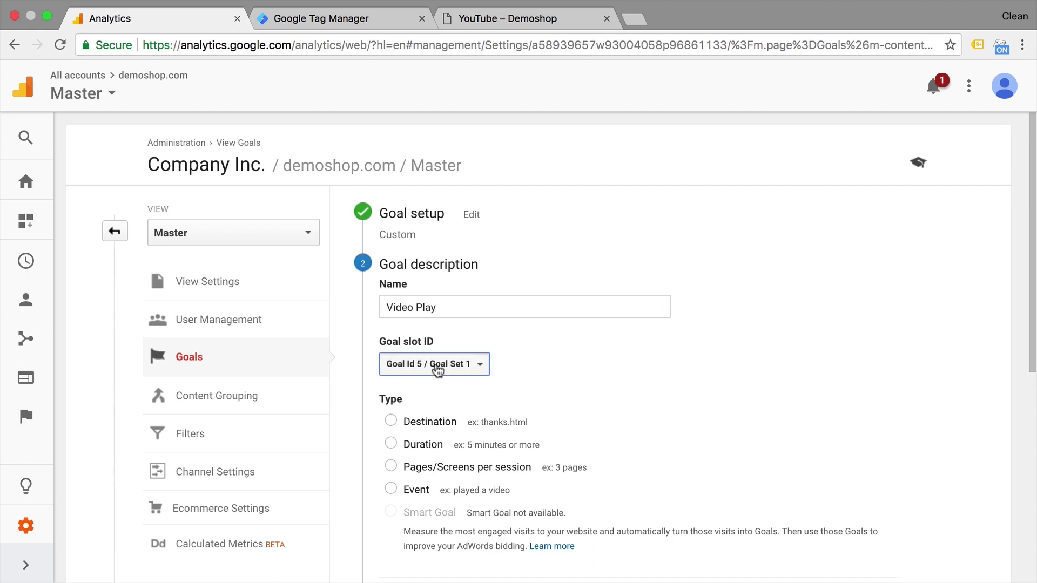
left_click(438, 367)
scroll(425, 419, "down", 5)
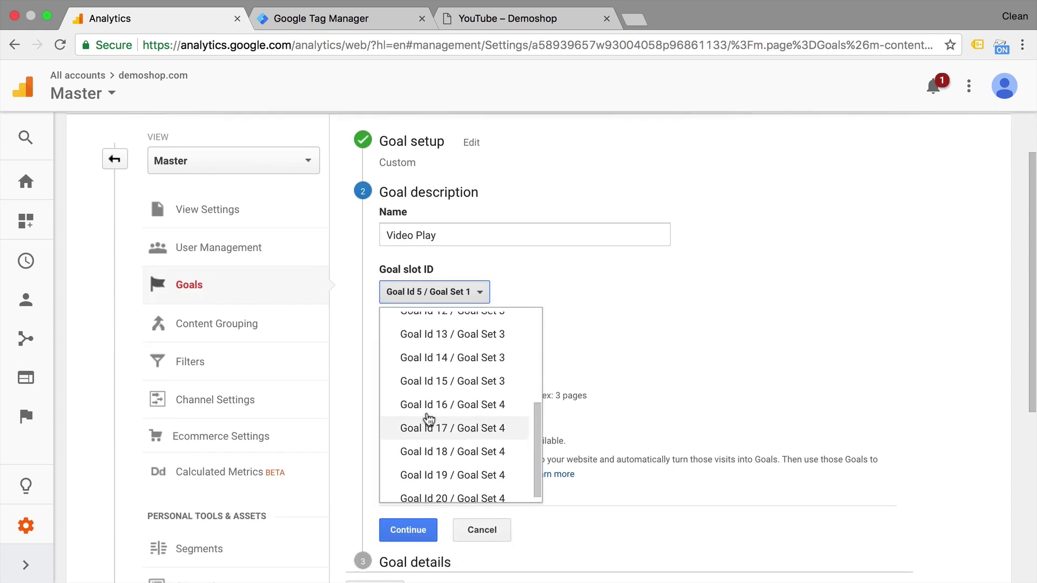
scroll(432, 419, "up", 5)
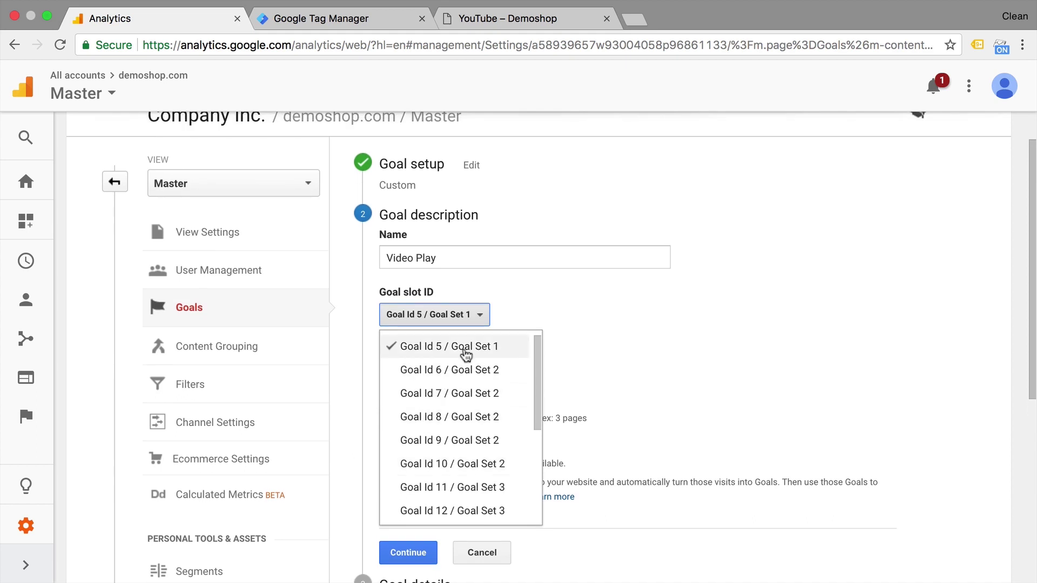
left_click(466, 351)
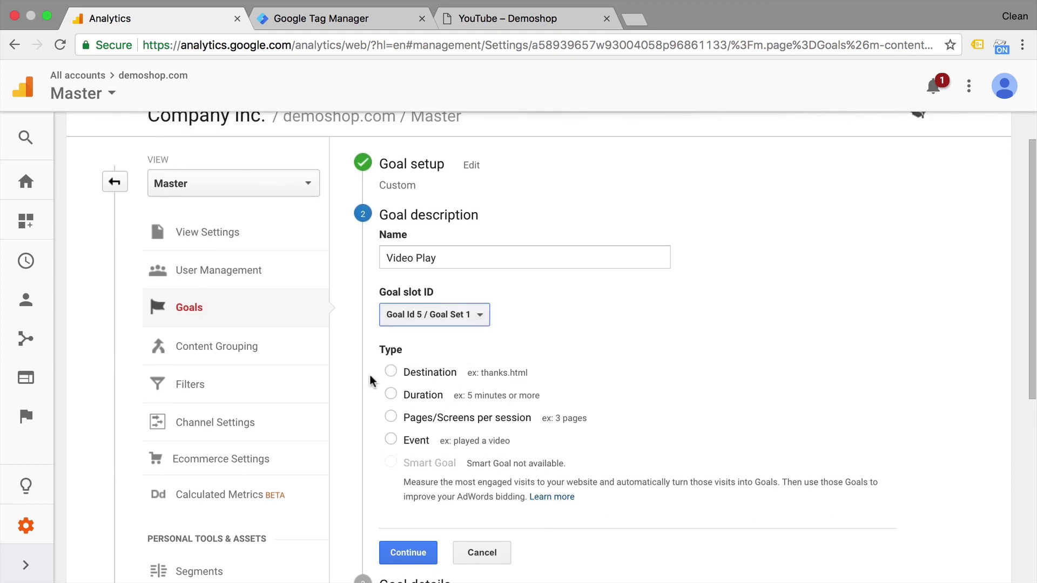
scroll(375, 378, "down", 2)
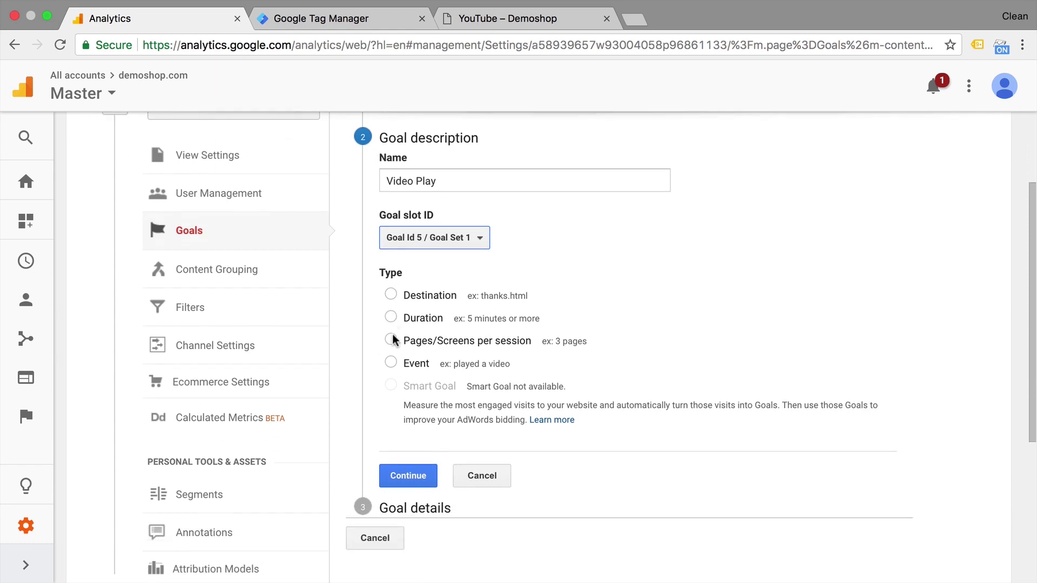
left_click(392, 367)
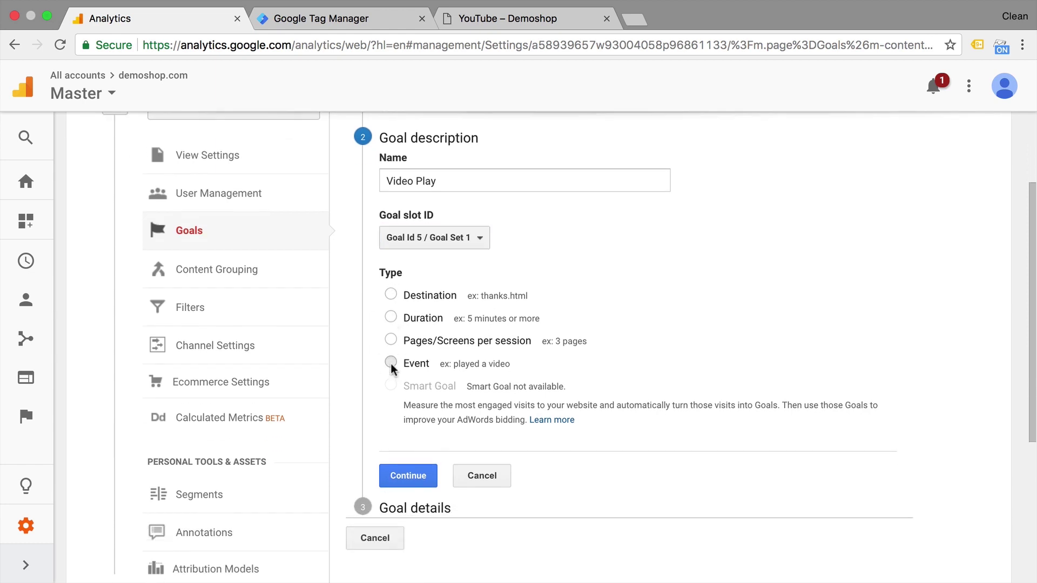
Continue to goal details and enter Video as the event Category condition
left_click(408, 477)
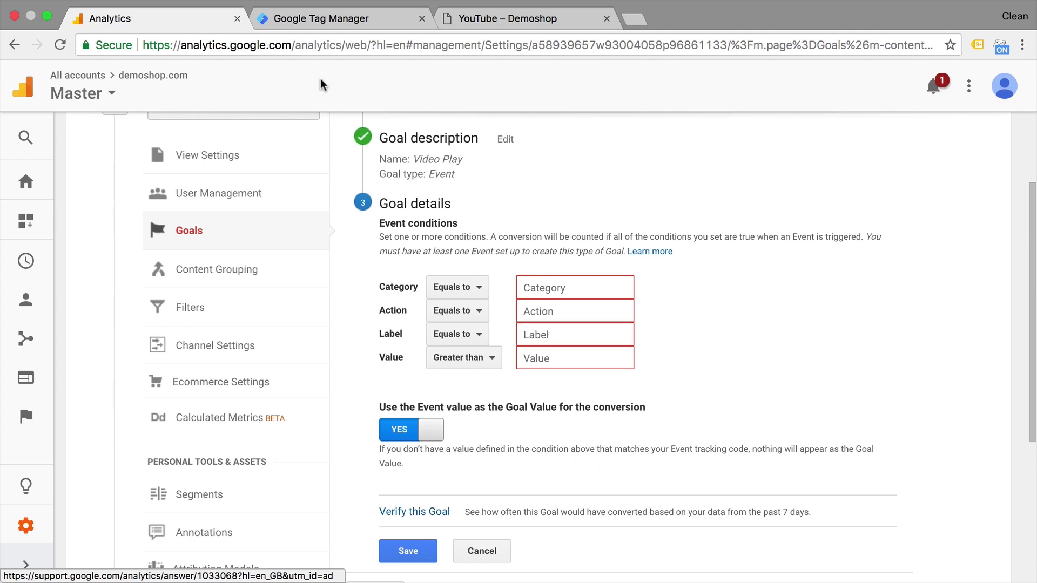
left_click(302, 18)
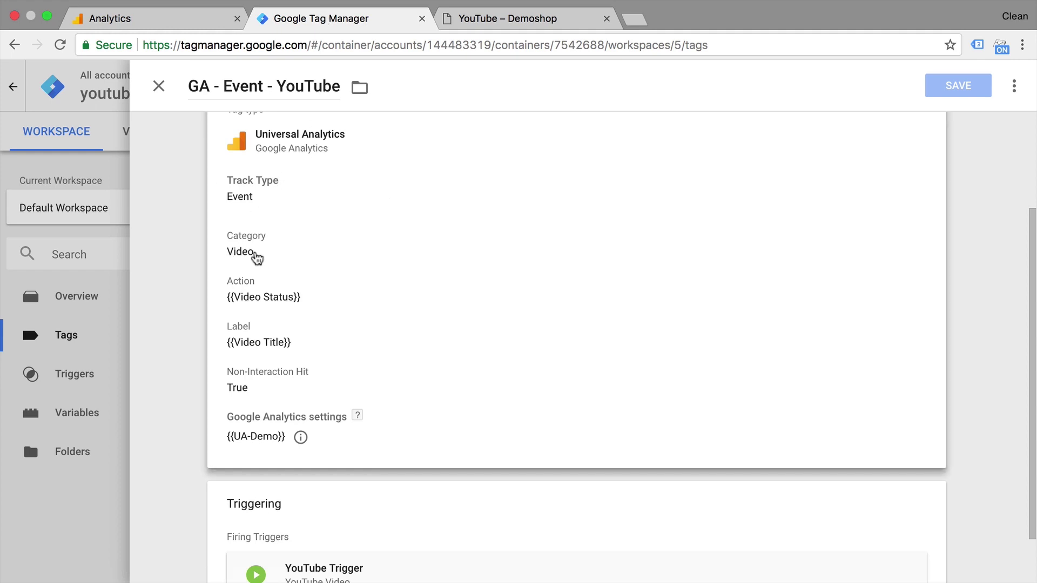
left_click(197, 18)
type("V")
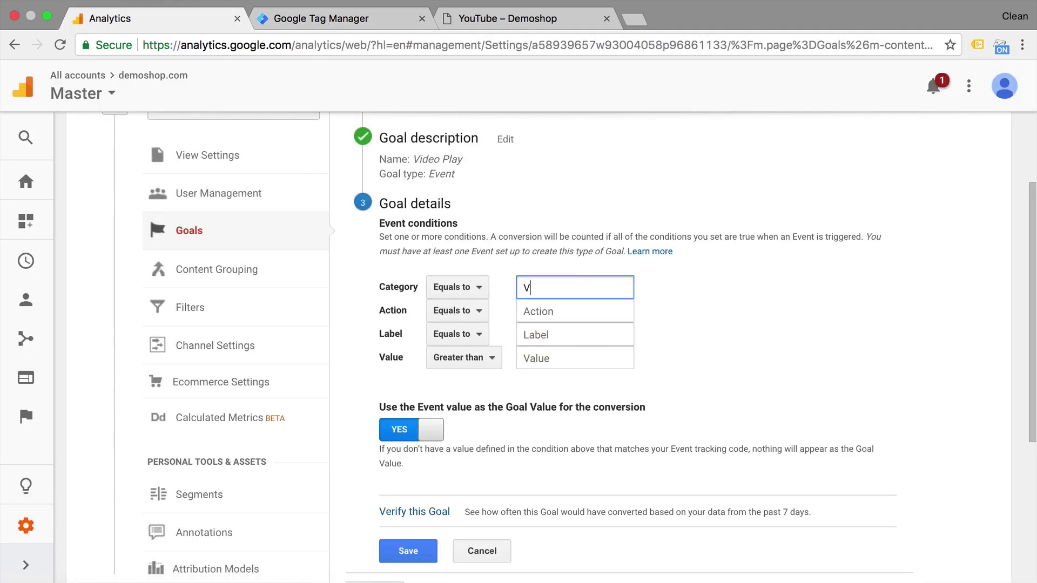
type("ideo")
left_click(352, 20)
left_click(478, 22)
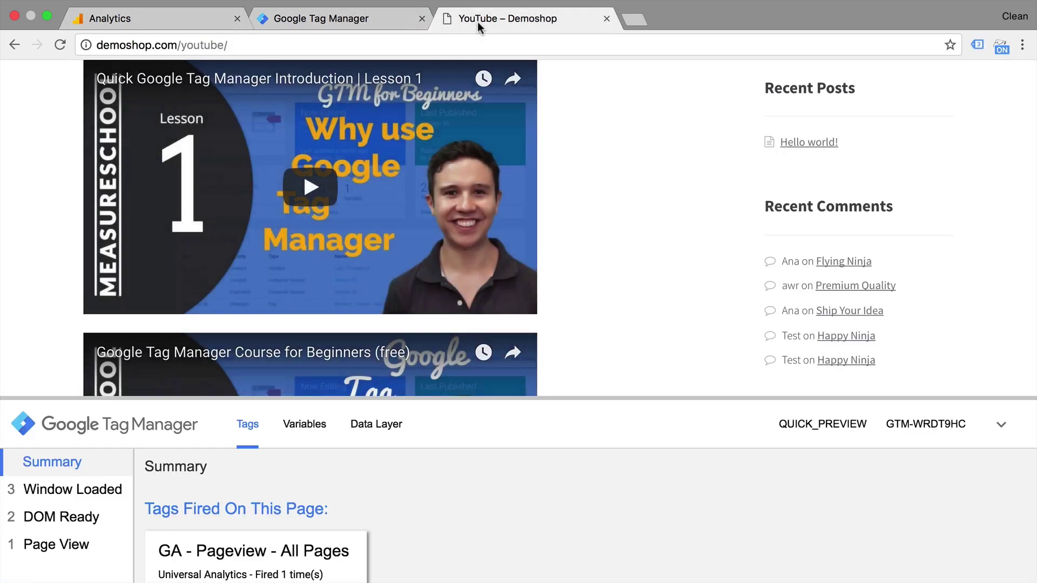
left_click(309, 185)
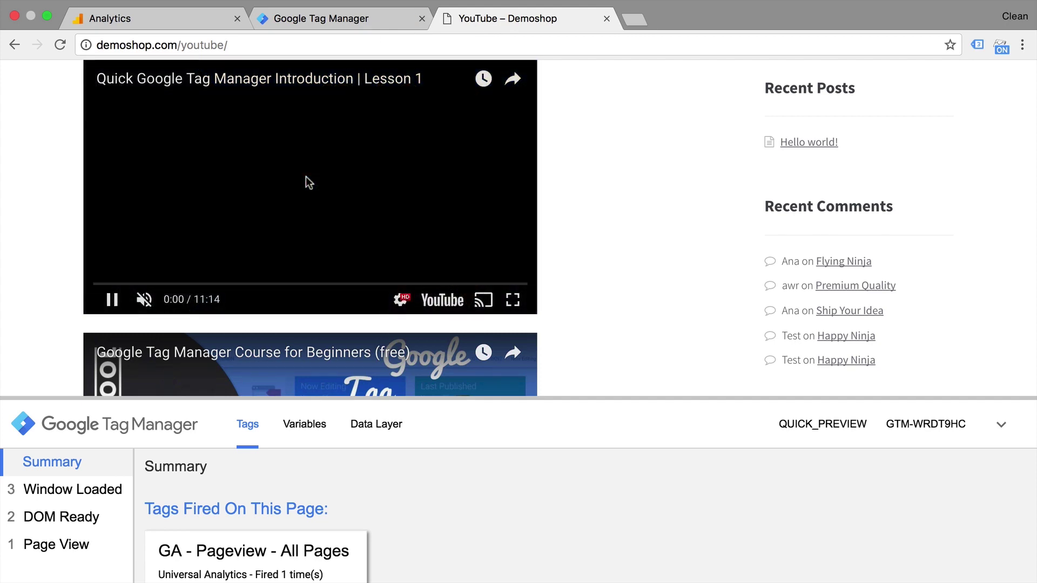
left_click(305, 177)
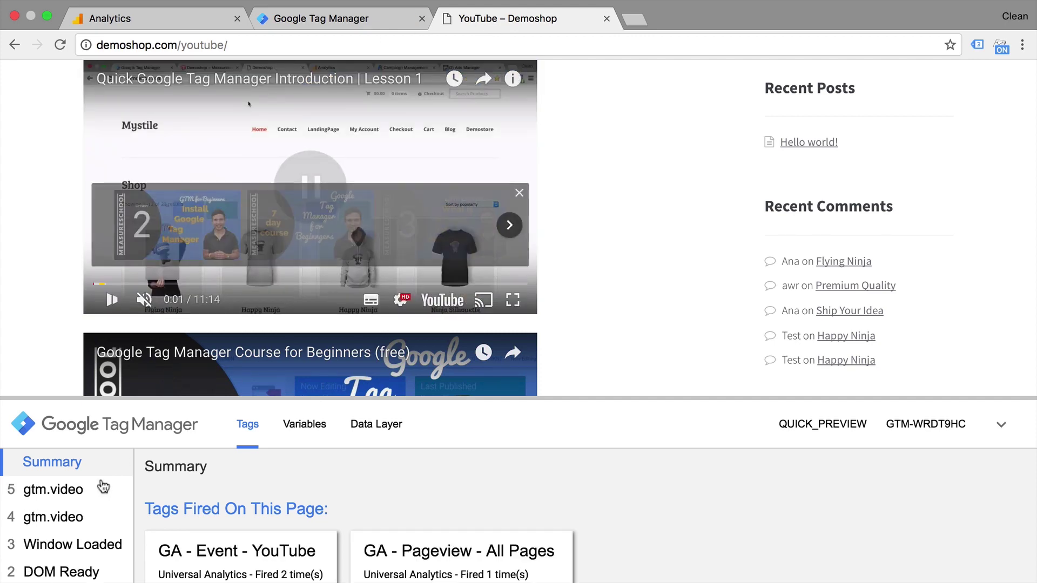
left_click(75, 519)
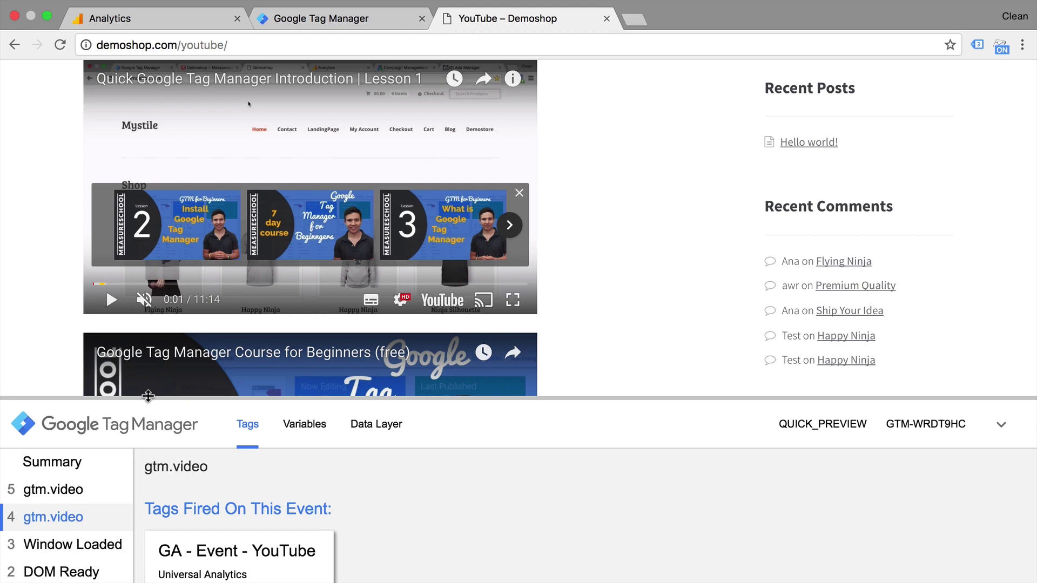
left_click_drag(145, 398, 144, 390)
left_click_drag(171, 329, 232, 101)
left_click(258, 282)
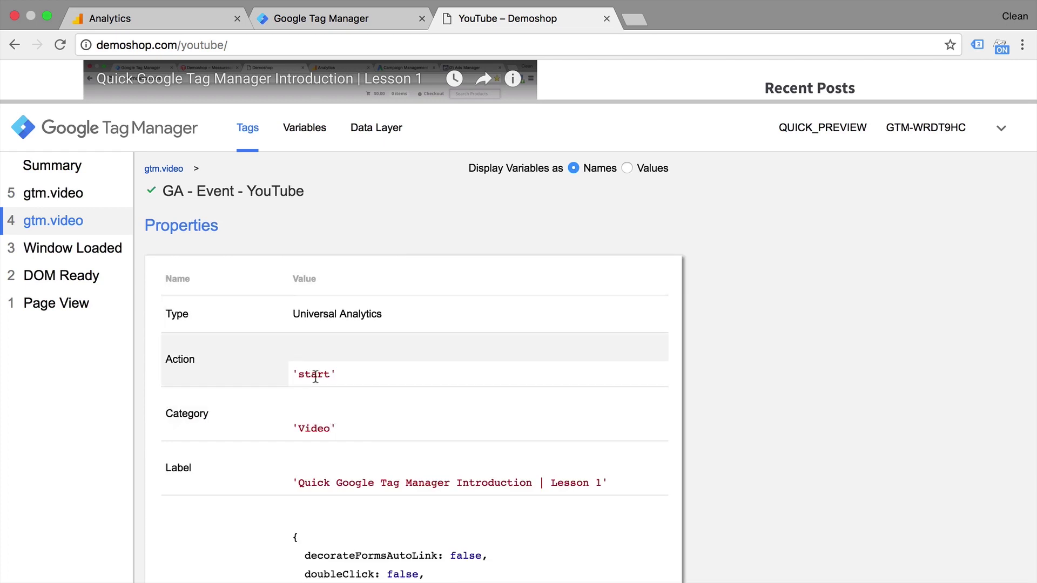
left_click(81, 203)
left_click(257, 290)
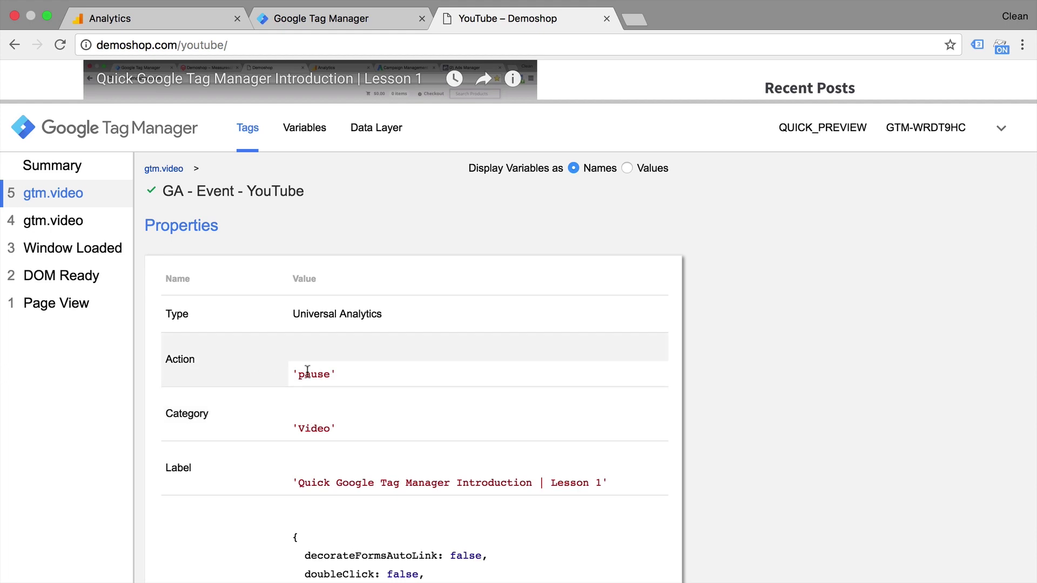
left_click(174, 24)
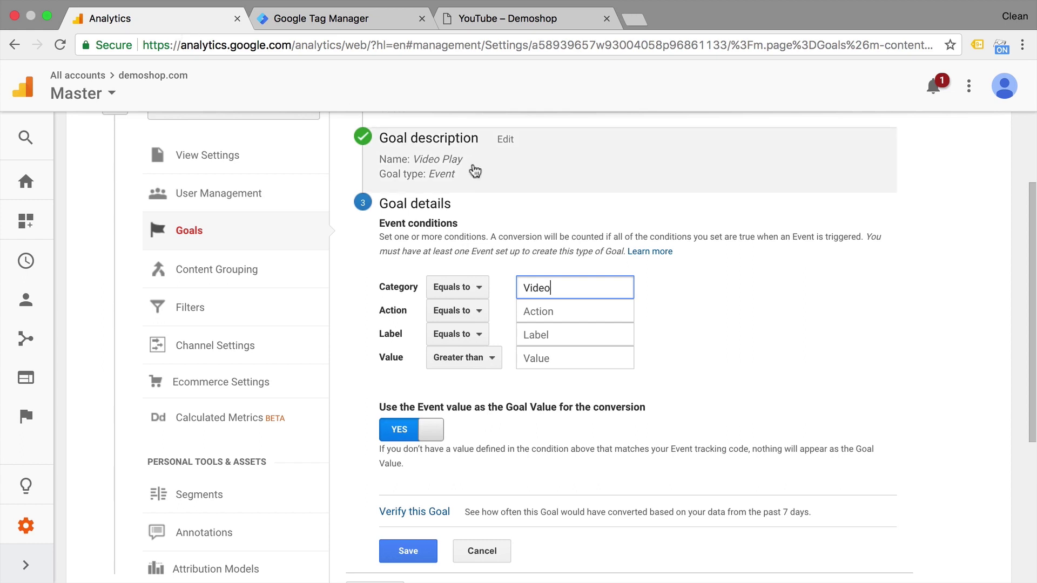
Check the Action value the first gtm.video event sends in the GTM preview
left_click(529, 311)
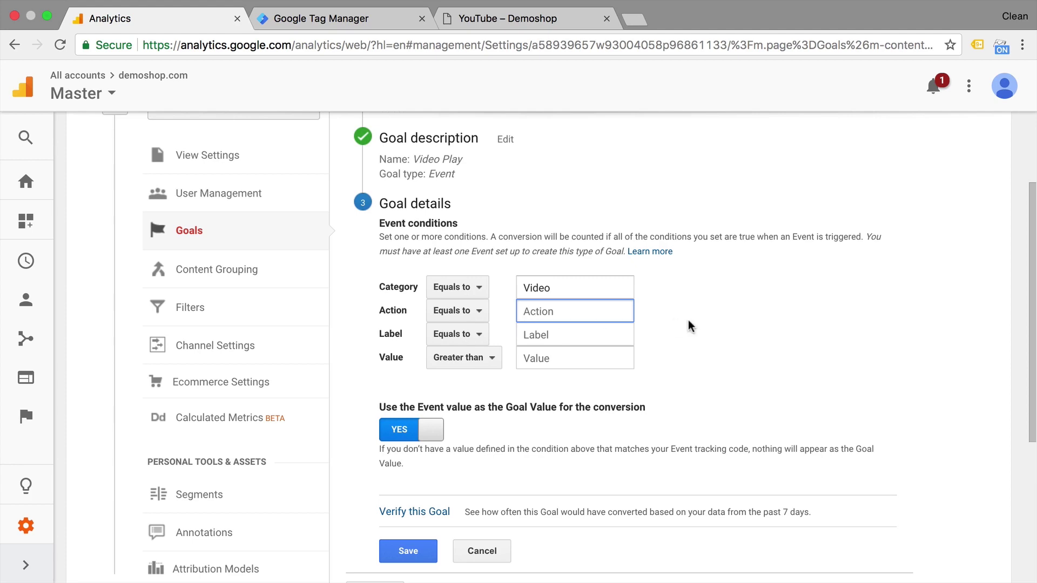
left_click(359, 16)
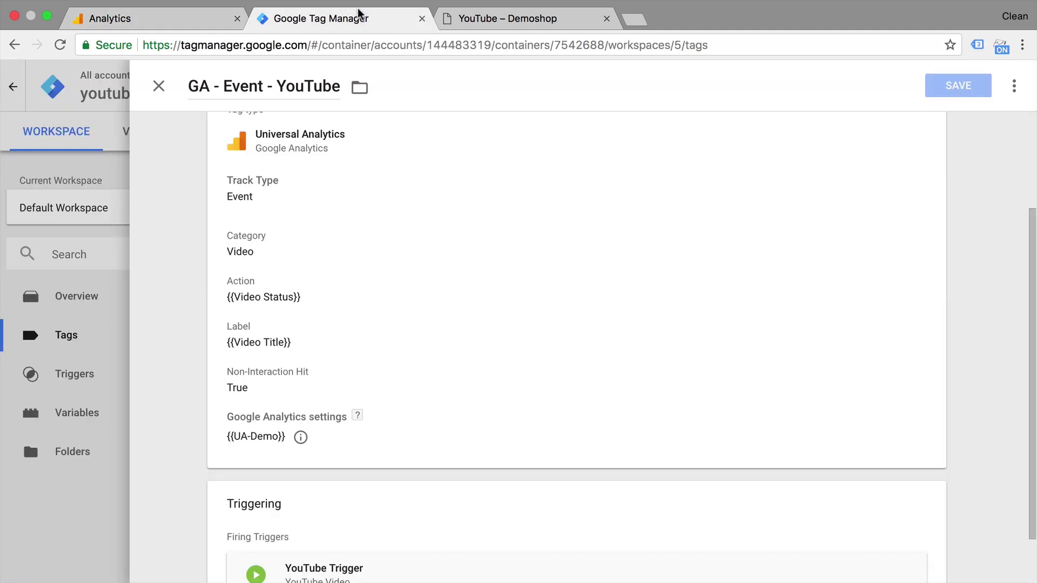
left_click(512, 18)
left_click(81, 220)
left_click(236, 265)
Enter 'start' as the goal's Action condition
left_click(99, 17)
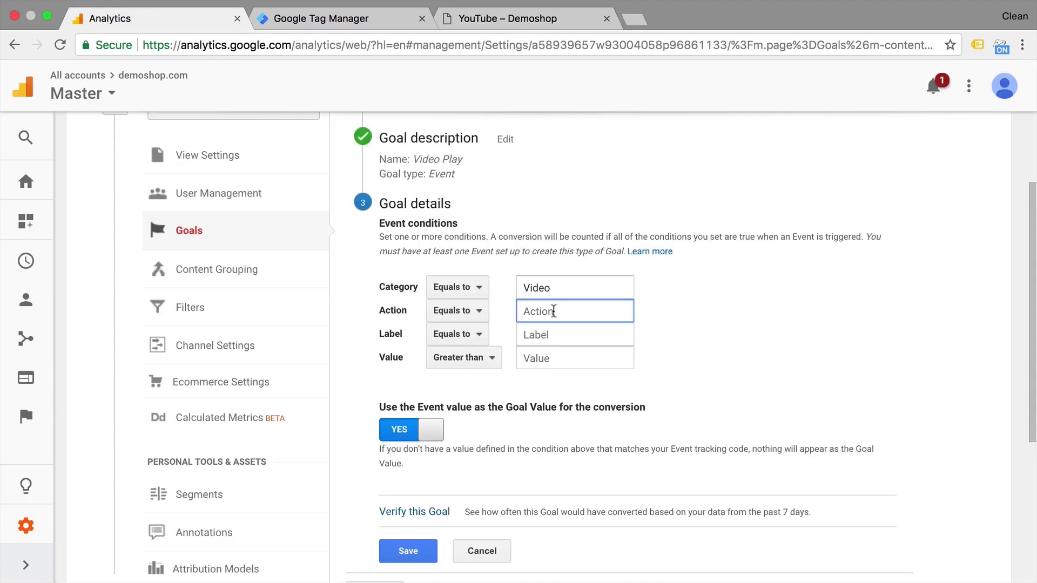
type("start")
left_click(360, 389)
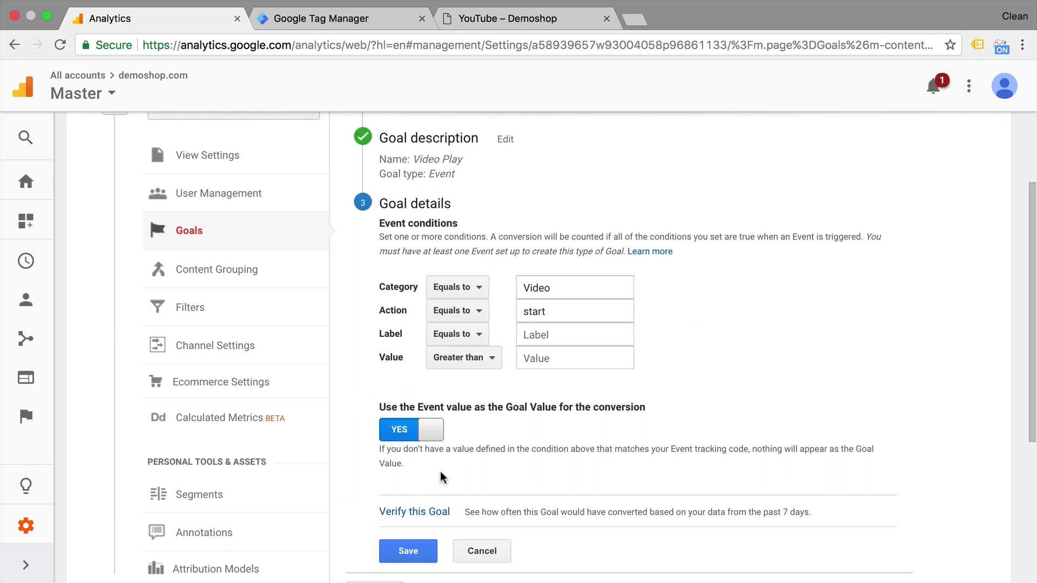
Turn off using the event value as goal value, then enter and clear a 0 goal value
left_click(432, 430)
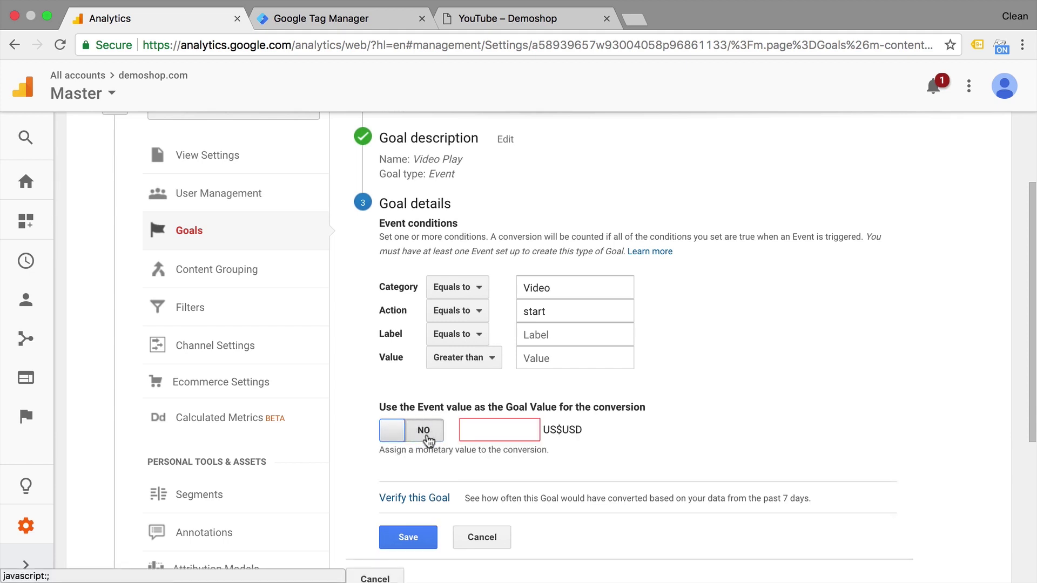
left_click(499, 429)
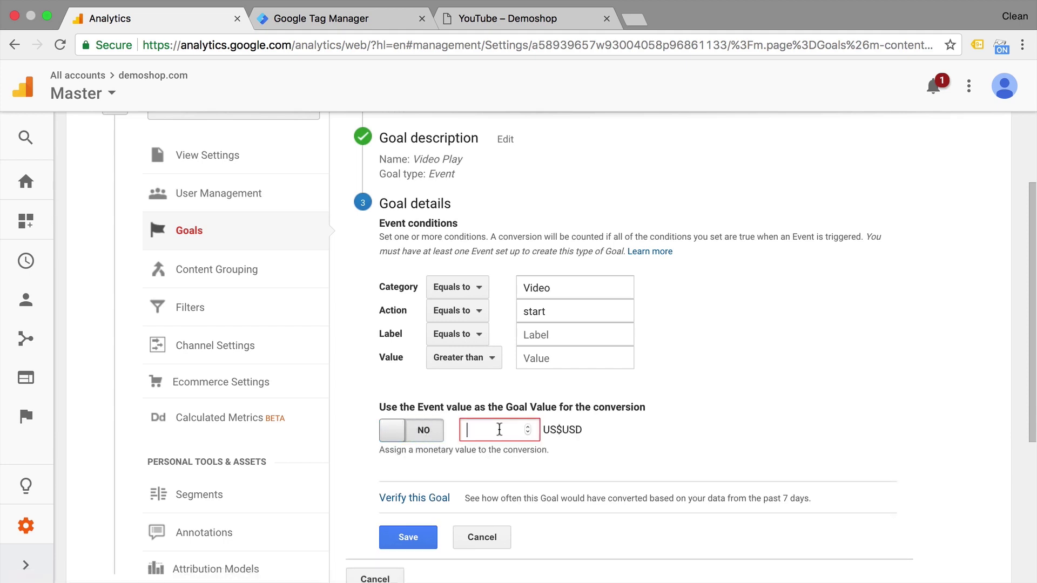
type("0")
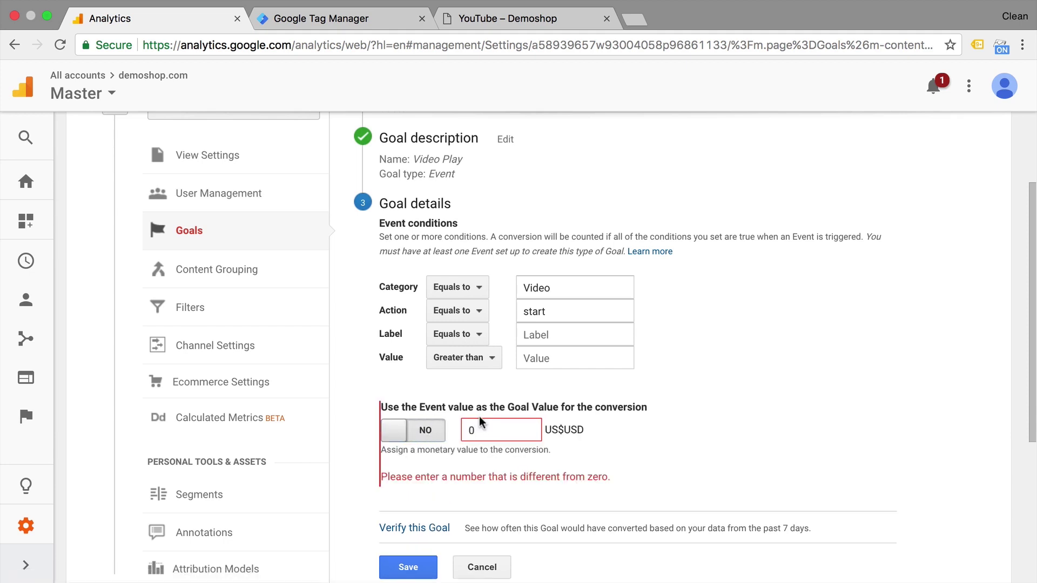
double_click(483, 427)
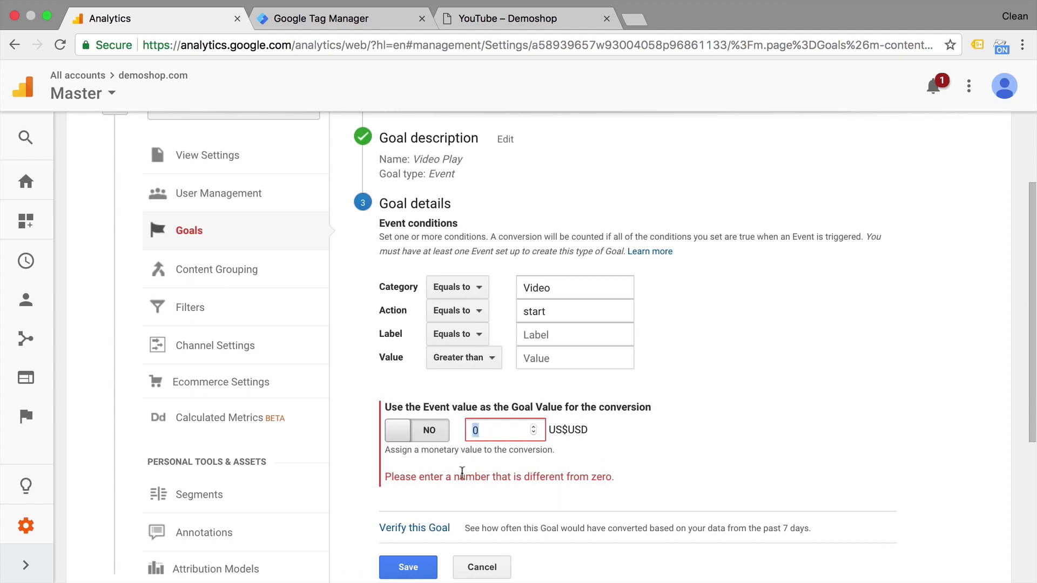
key("BackSpace")
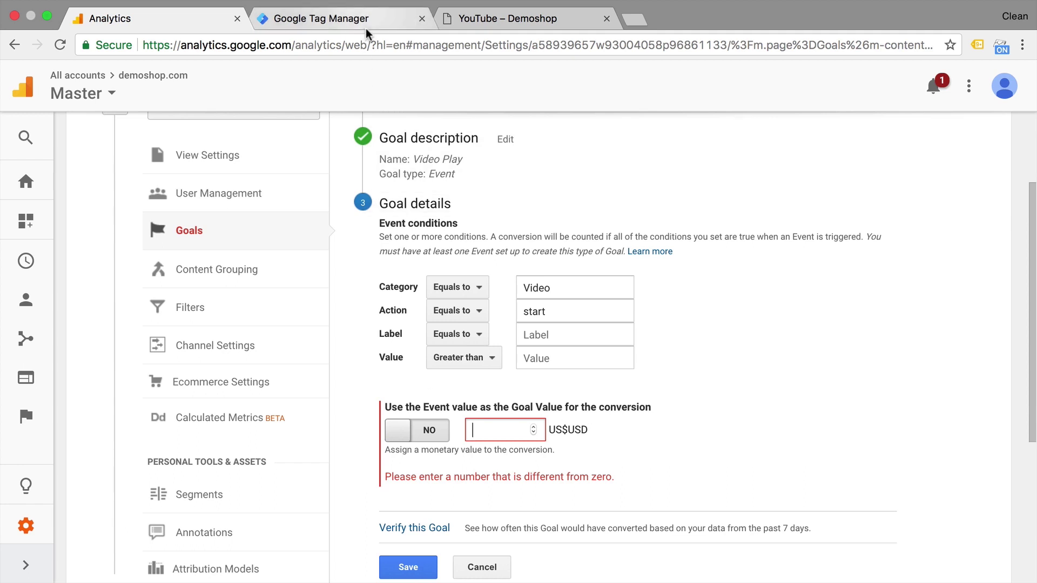
After checking the preview's video events, set the goal to use the event value as Goal Value again
left_click(477, 20)
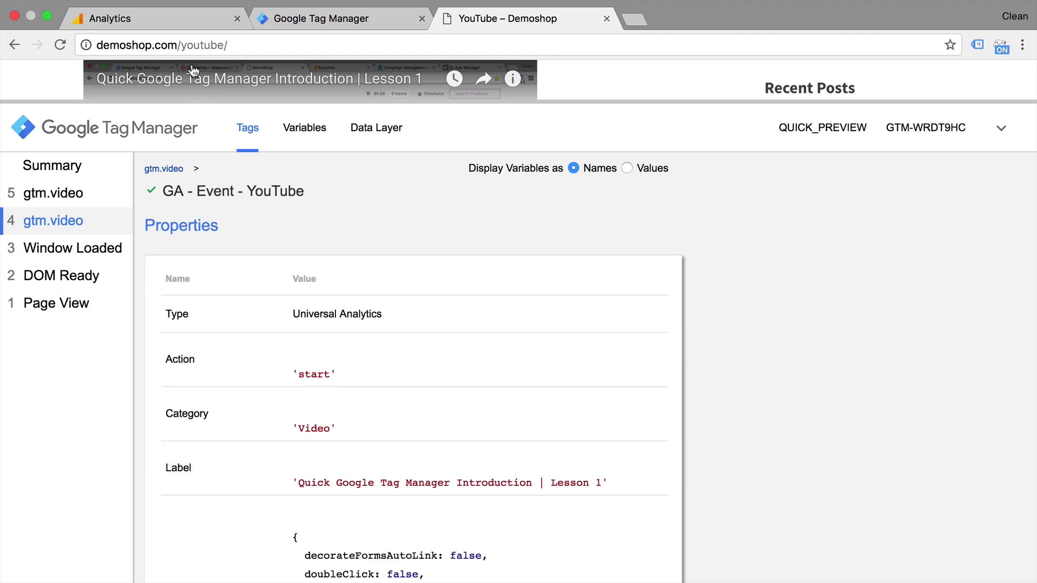
left_click(187, 21)
left_click(414, 438)
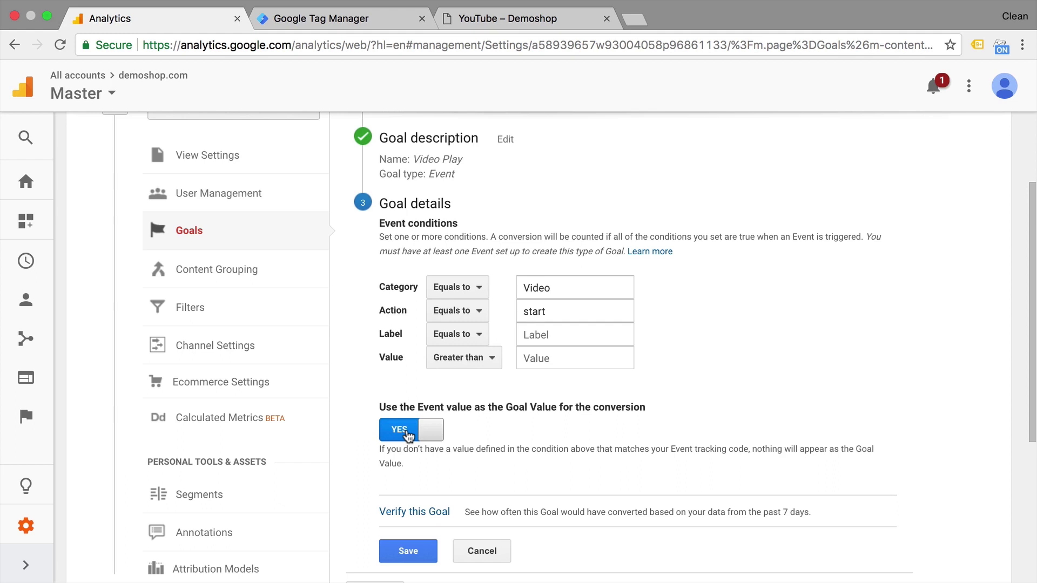
Verify the goal's conversion rate, then re-verify with the Action condition removed
left_click(407, 516)
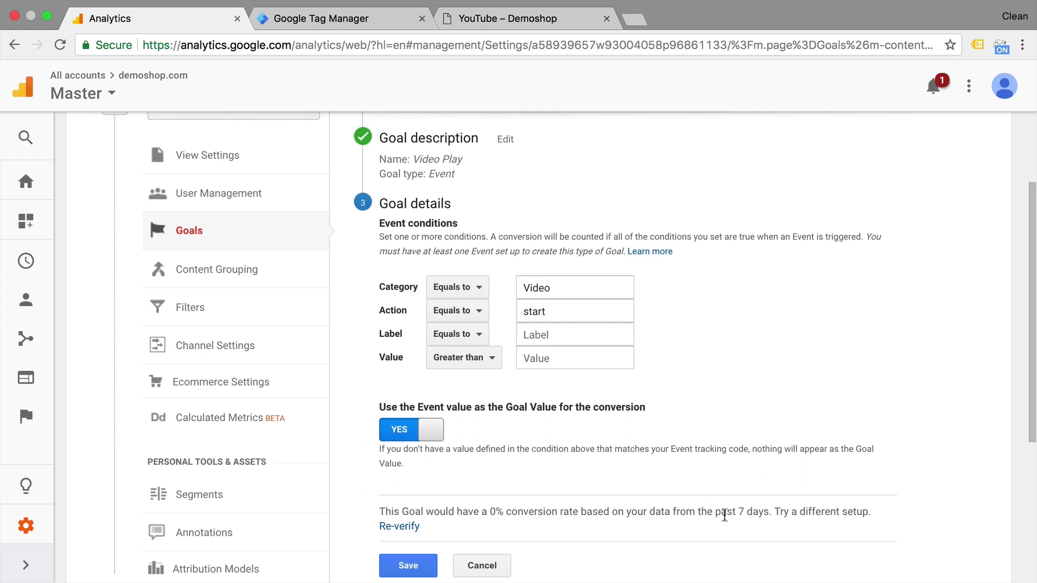
left_click(574, 312)
double_click(576, 316)
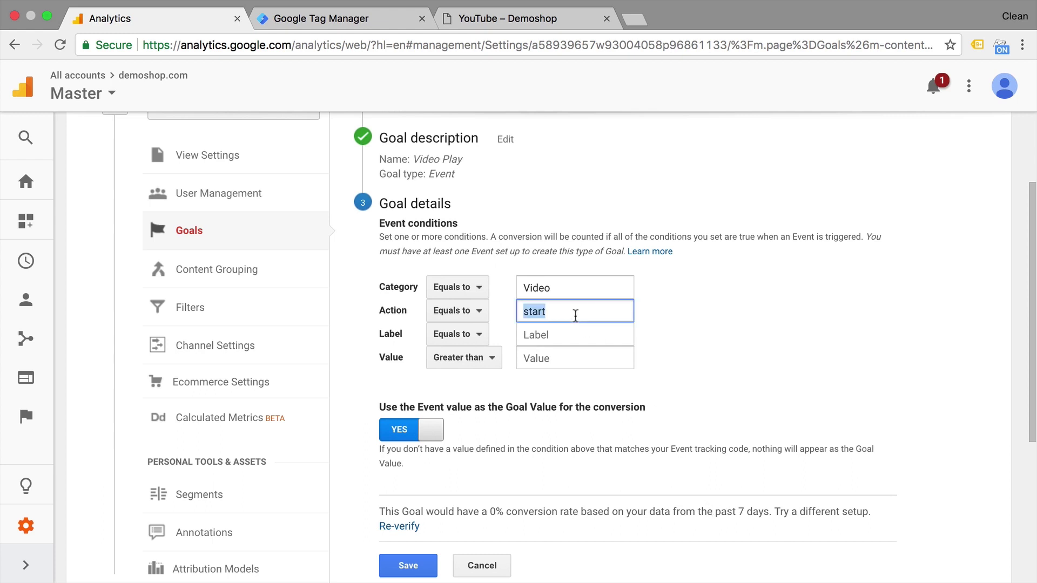
key("BackSpace")
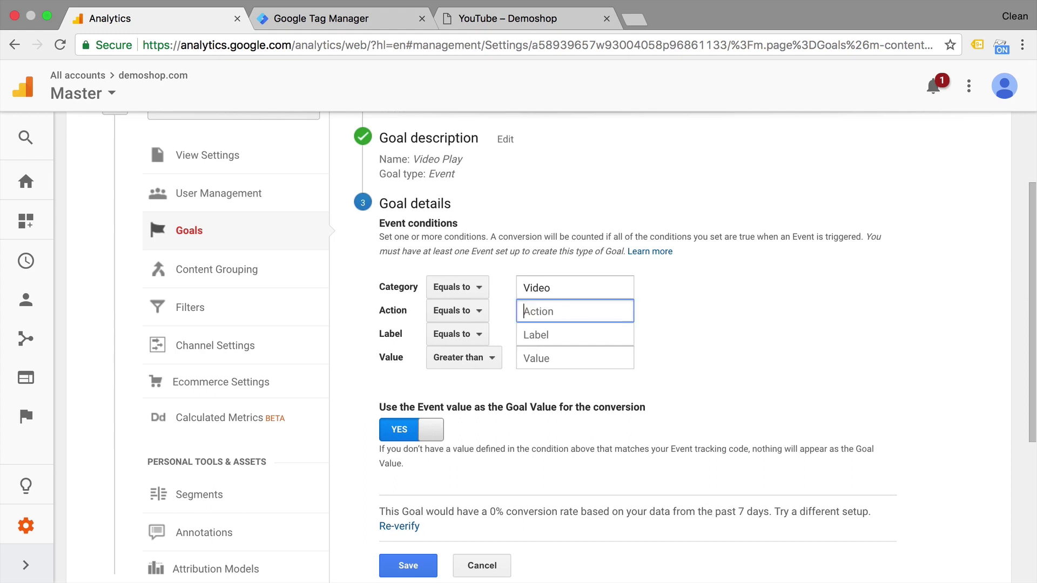
left_click(394, 529)
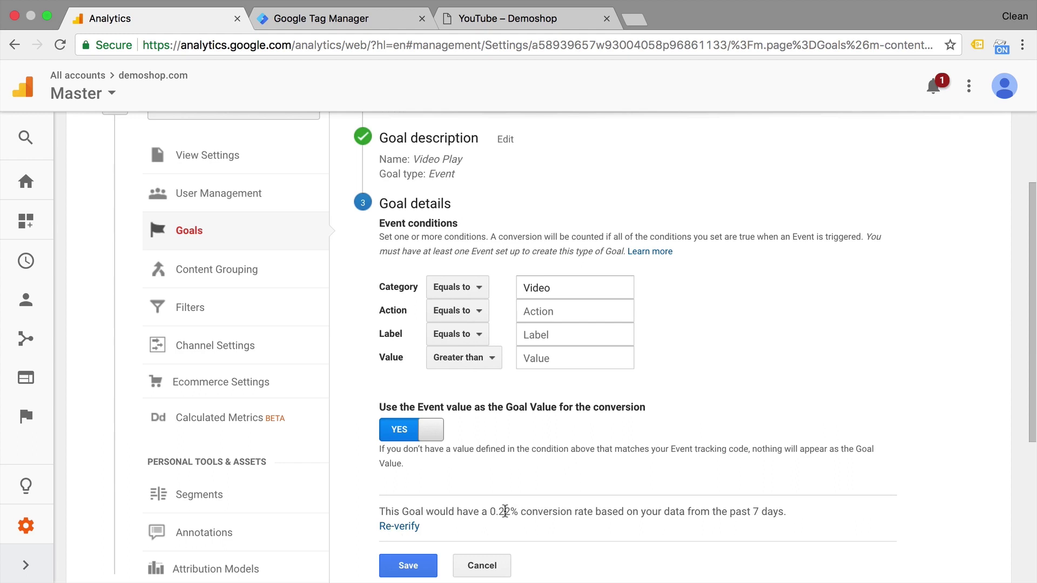
Restore 'start' as the goal's Action condition
left_click(602, 311)
type("start")
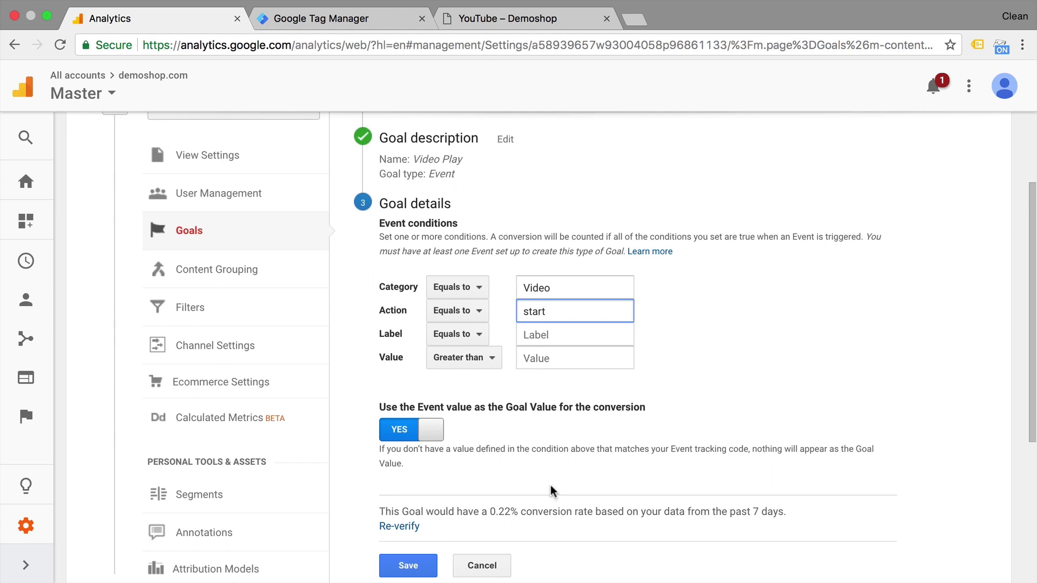
scroll(512, 390, "down", 2)
scroll(512, 390, "down", 4)
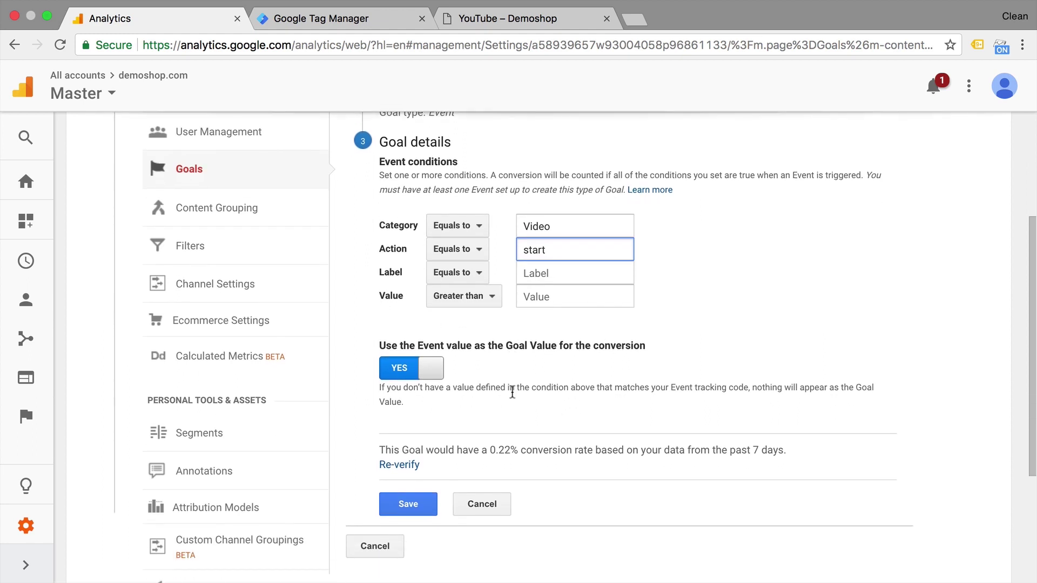
Save the Video Play goal and open the Real-Time Conversions report
left_click(413, 501)
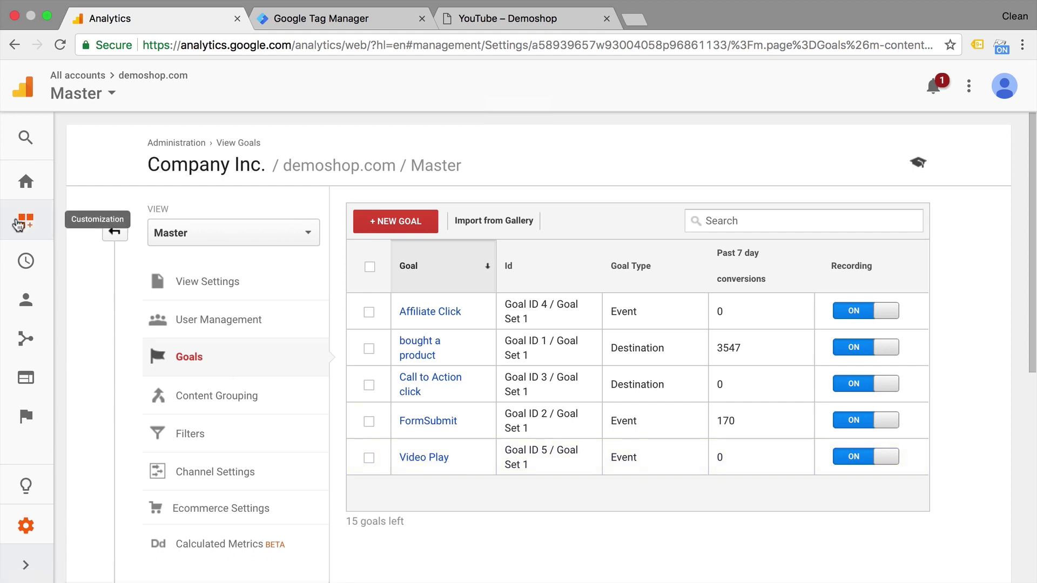
left_click(25, 261)
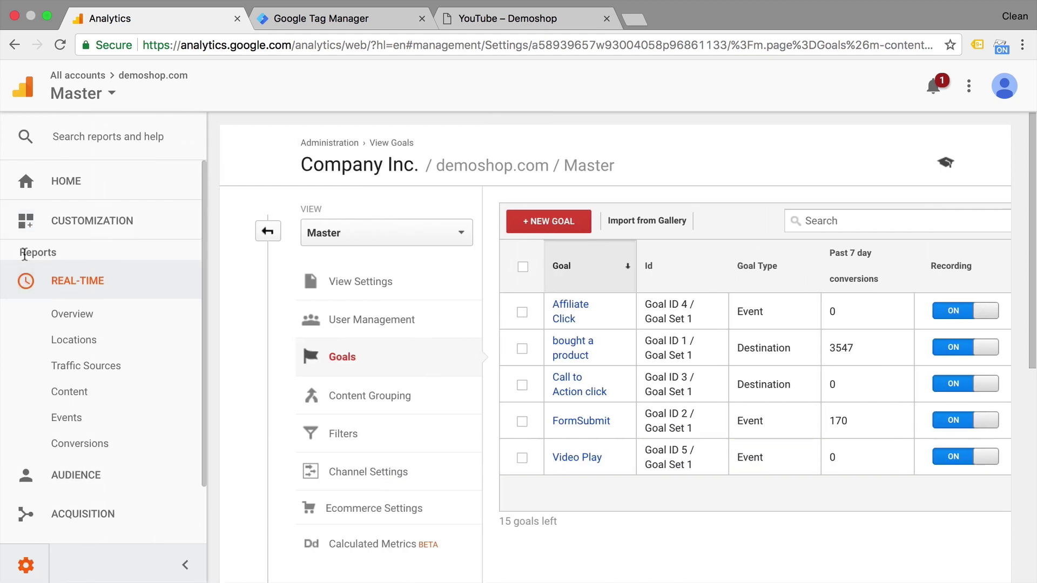
left_click(83, 445)
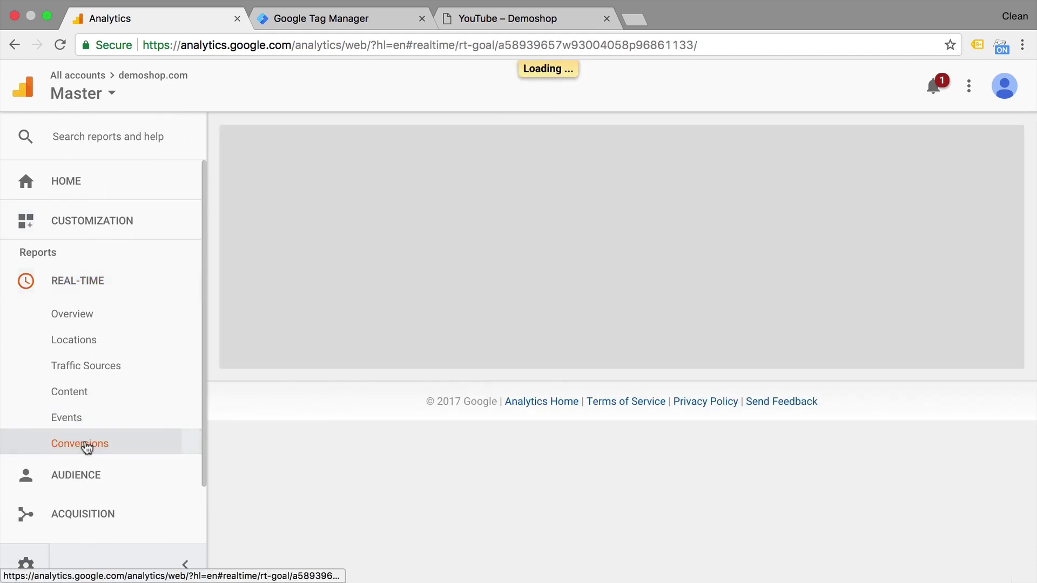
Play the second video on the demo shop's video page to trigger the event
left_click(465, 26)
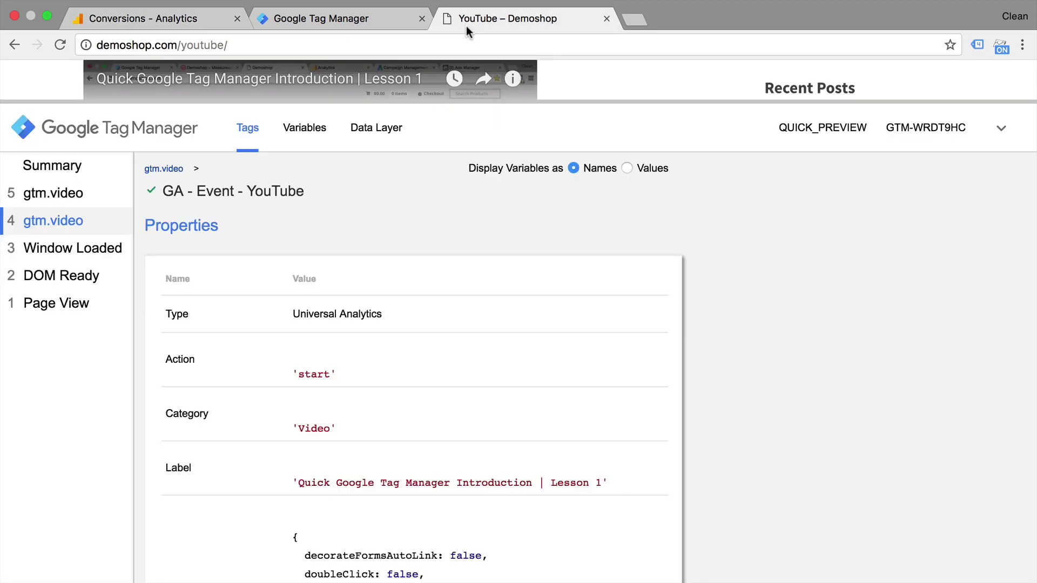
left_click_drag(319, 100, 320, 471)
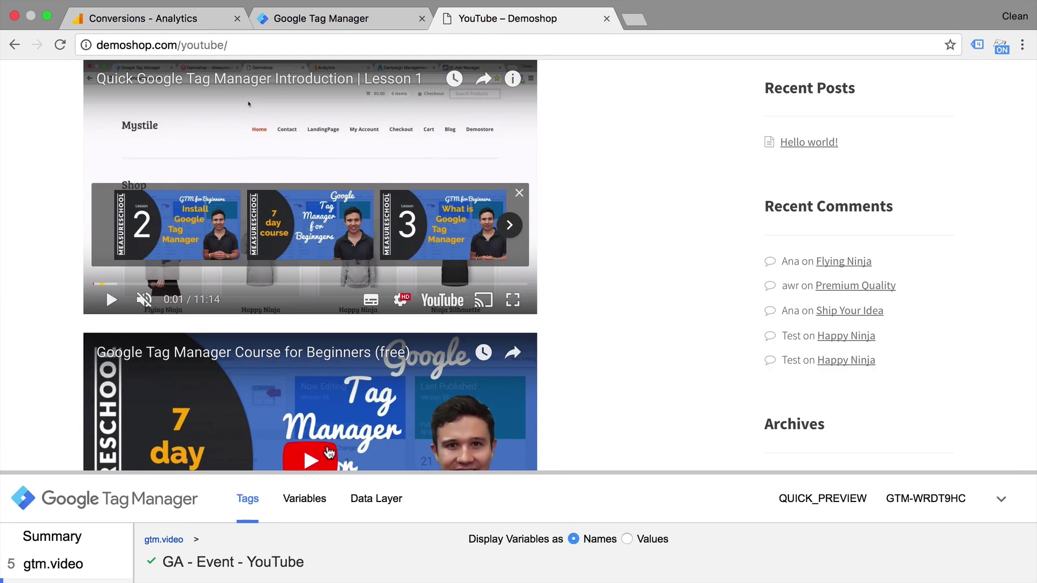
left_click(319, 432)
scroll(323, 385, "down", 2)
Show Goal Hits (Last 30 min) filtered to 5: Video Play, confirming one hit from /youtube/
left_click(162, 18)
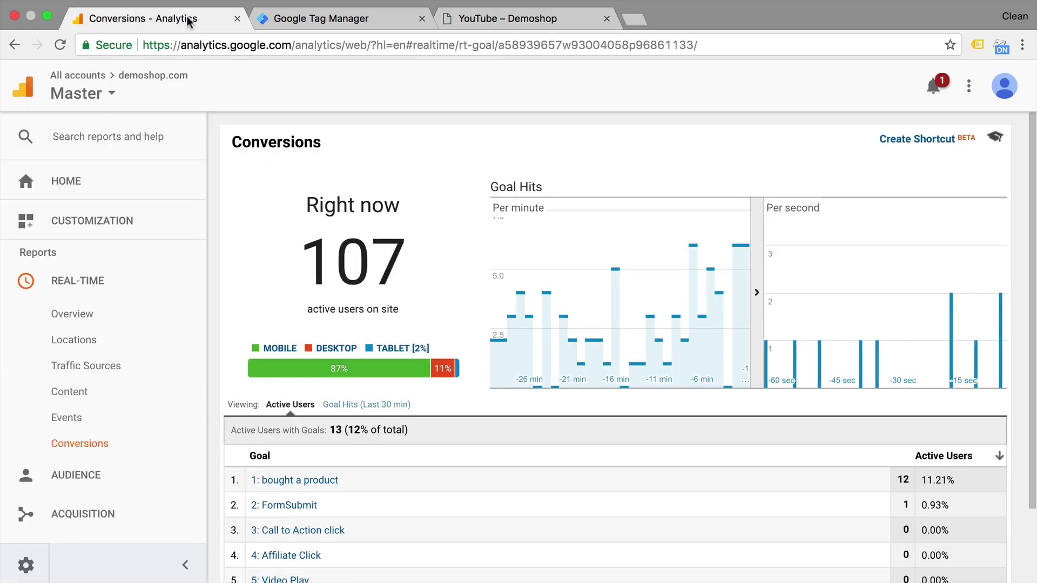
scroll(316, 448, "down", 3)
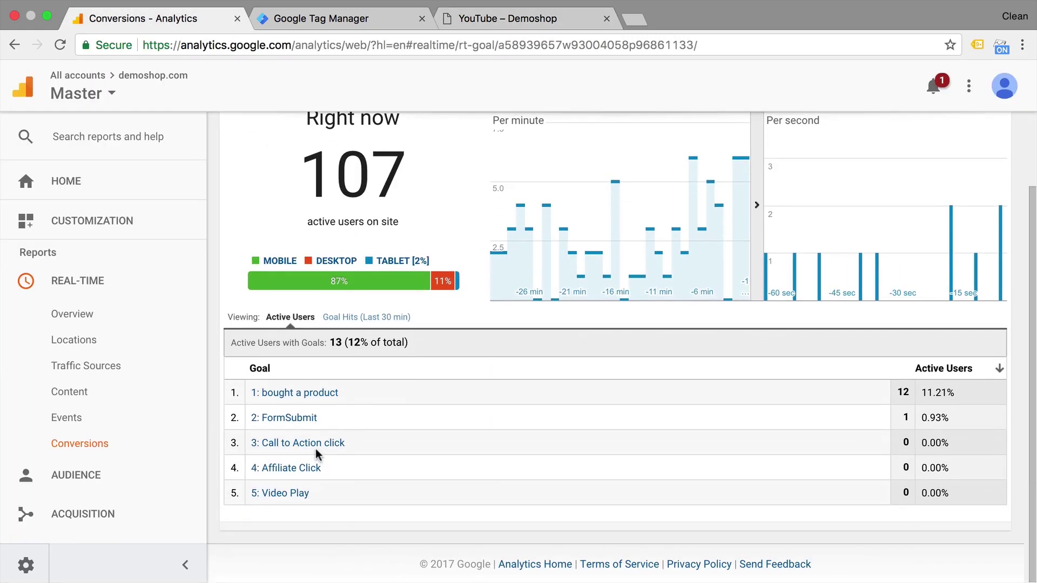
scroll(313, 445, "up", 3)
left_click(325, 404)
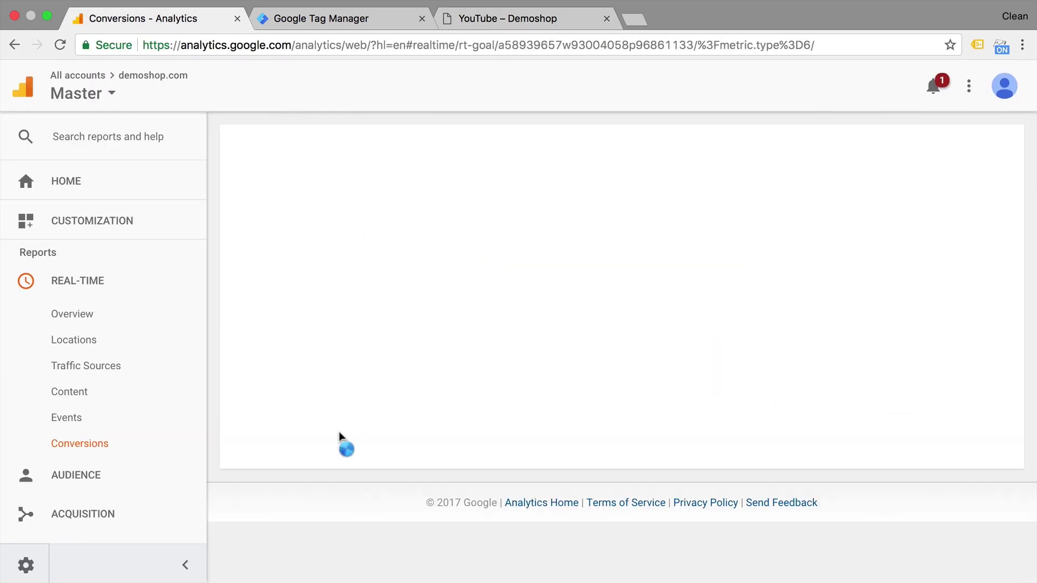
scroll(339, 437, "down", 3)
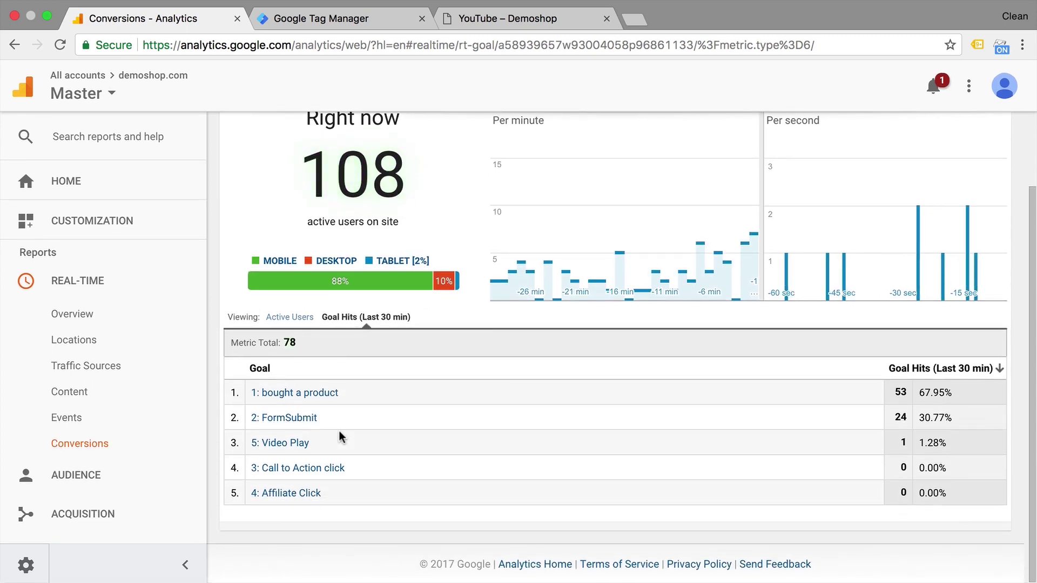
scroll(339, 436, "up", 3)
scroll(324, 427, "down", 2)
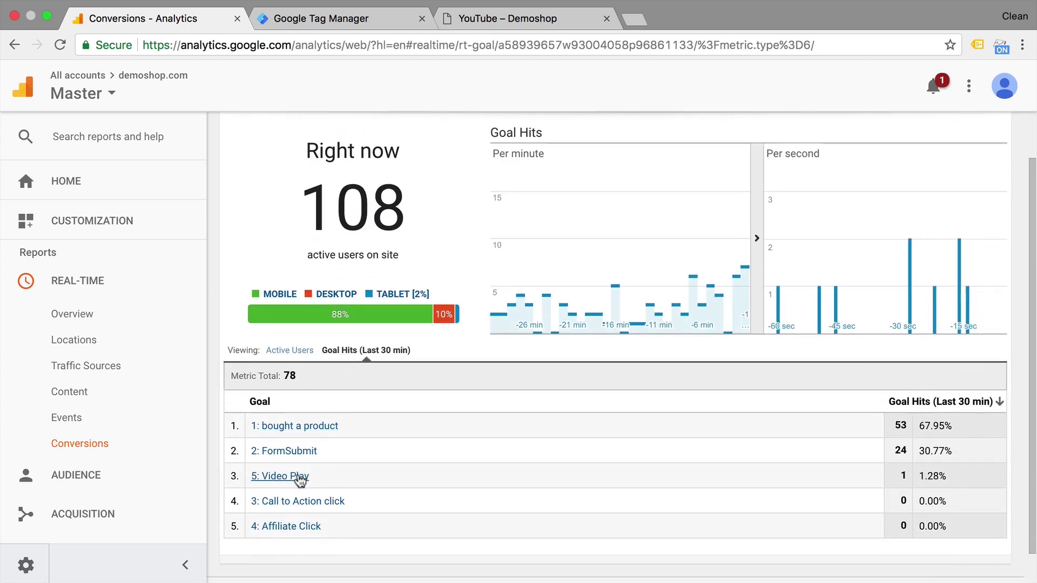
left_click(295, 480)
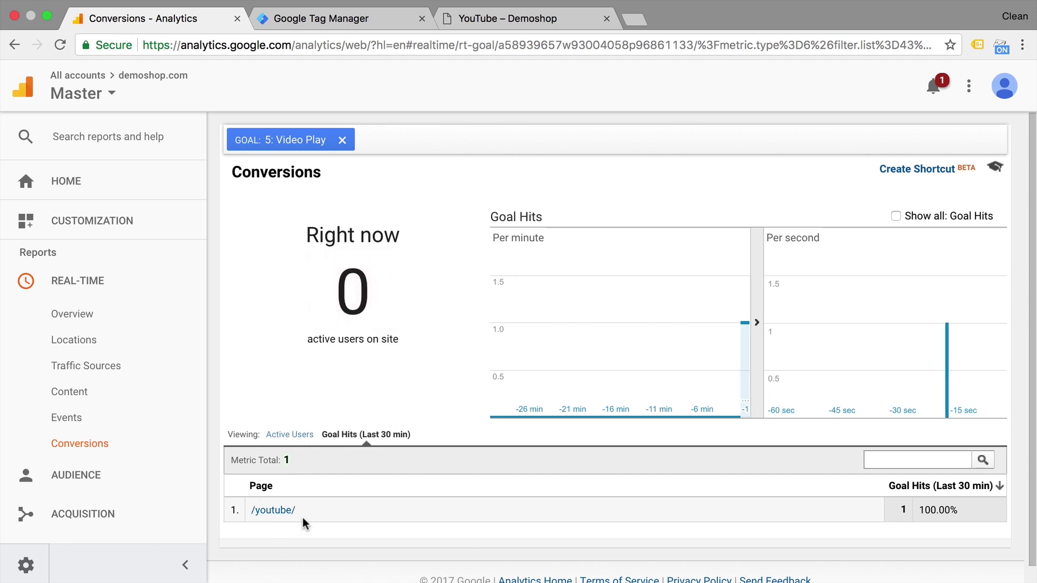
left_click(374, 25)
left_click(202, 23)
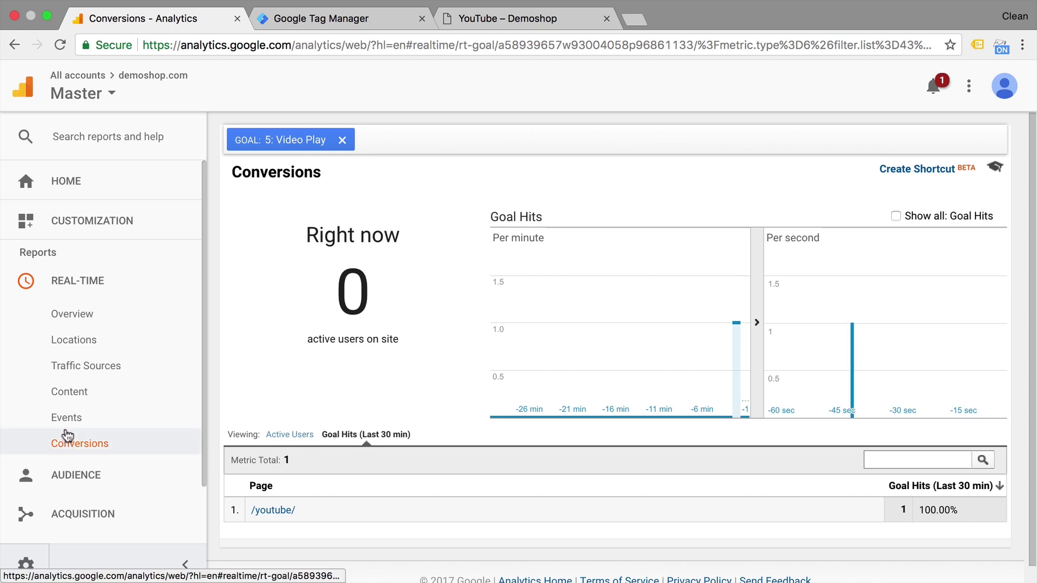
Open the Acquisition > All Traffic > Source/Medium report
left_click(34, 283)
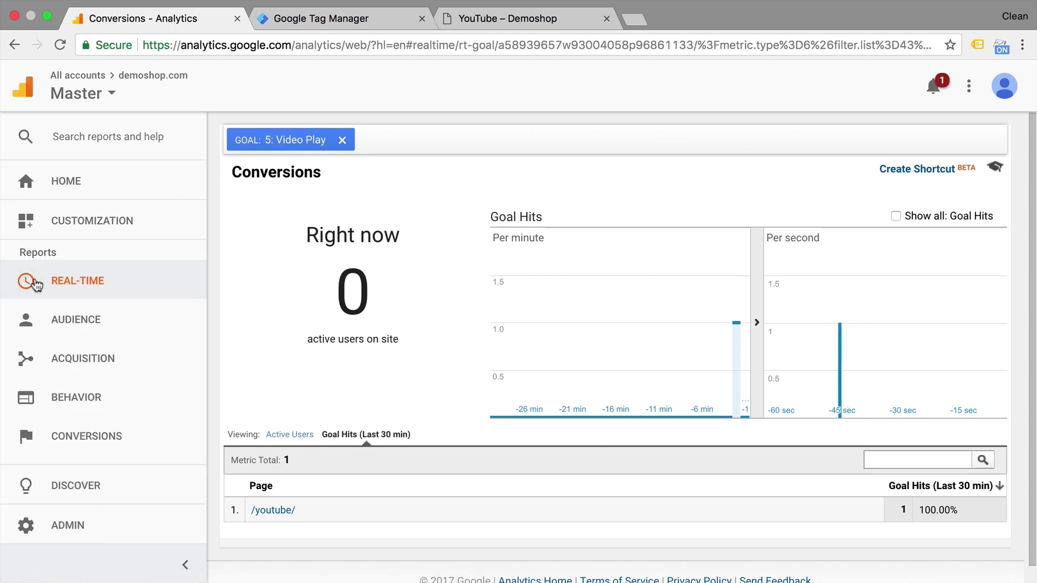
left_click(70, 320)
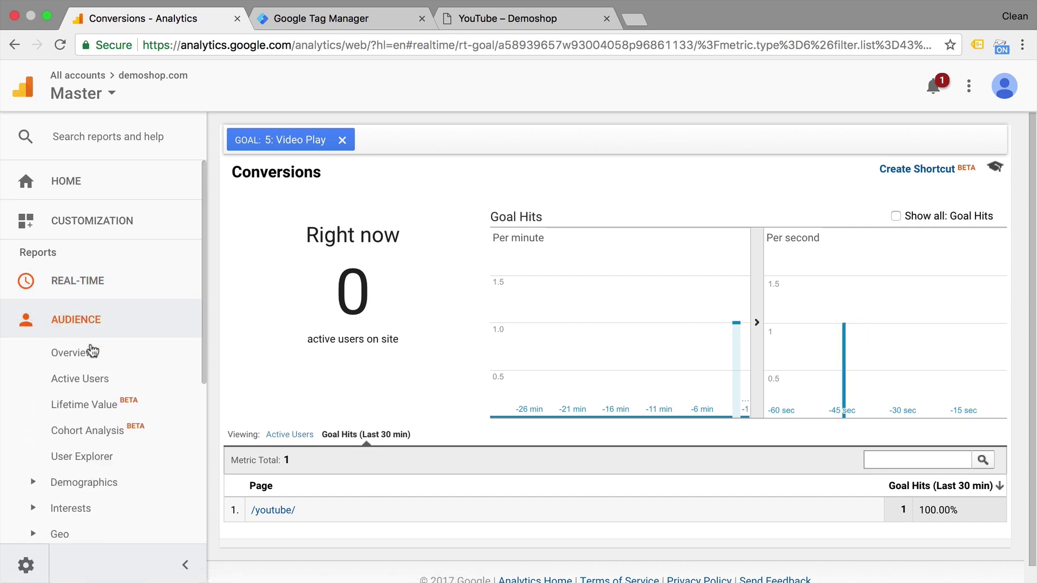
scroll(89, 424, "down", 4)
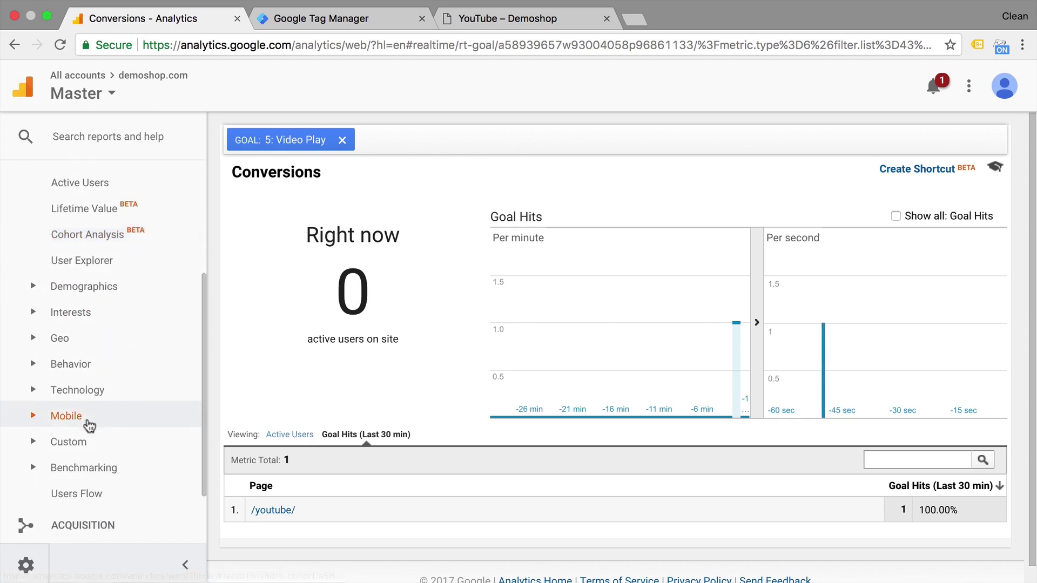
left_click(27, 447)
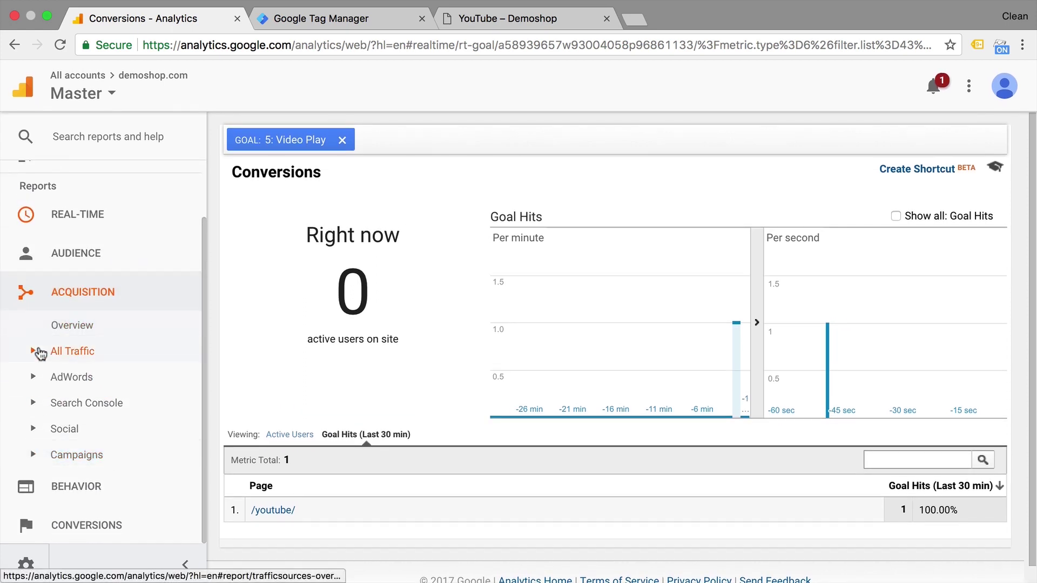
left_click(39, 352)
left_click(89, 341)
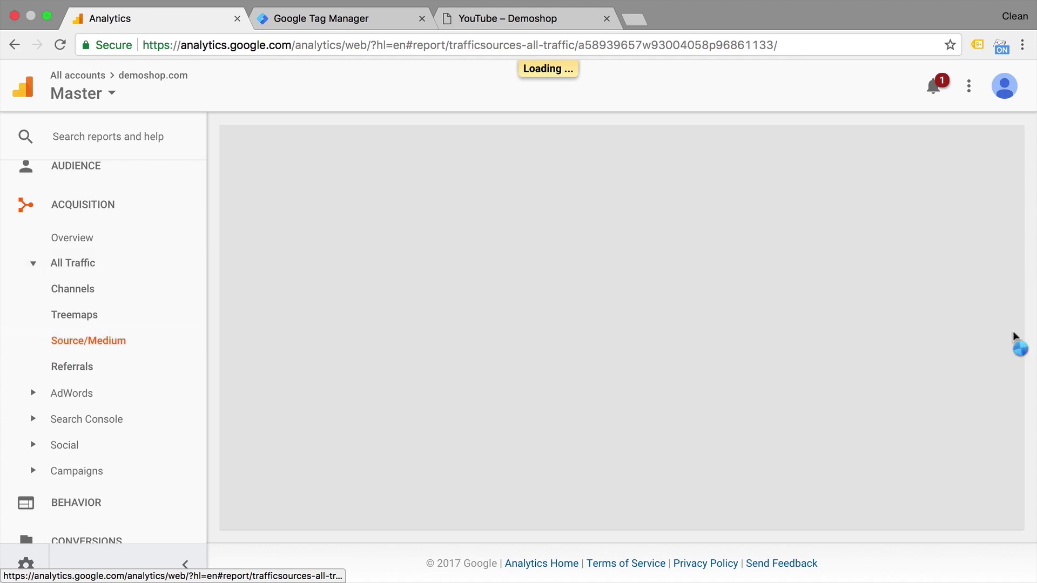
Switch the Conversions columns to Goal 5: Video Play, showing 0 completions and $0.00 value
scroll(567, 387, "down", 5)
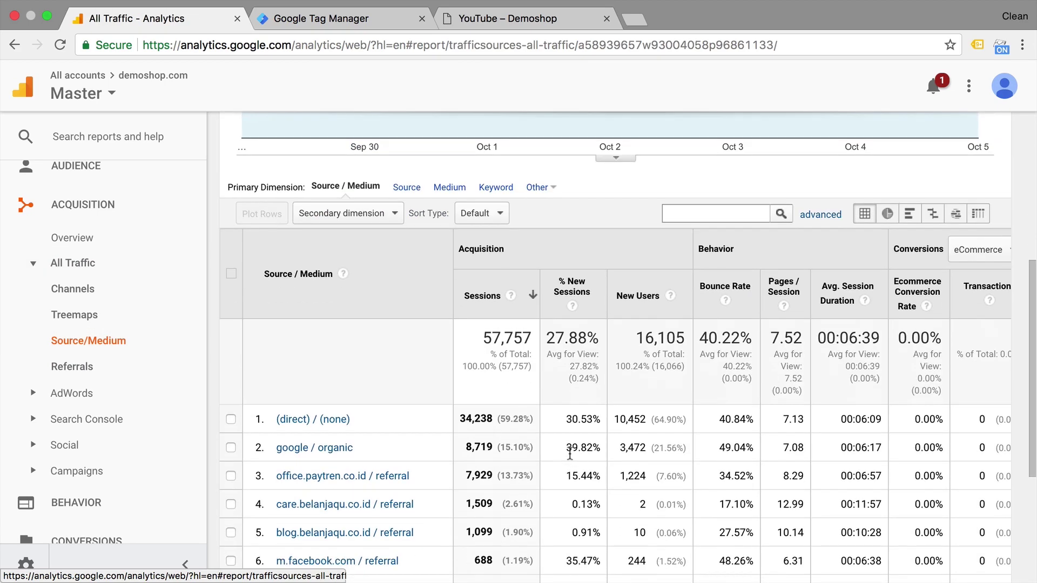
scroll(569, 454, "right", 4)
left_click(898, 250)
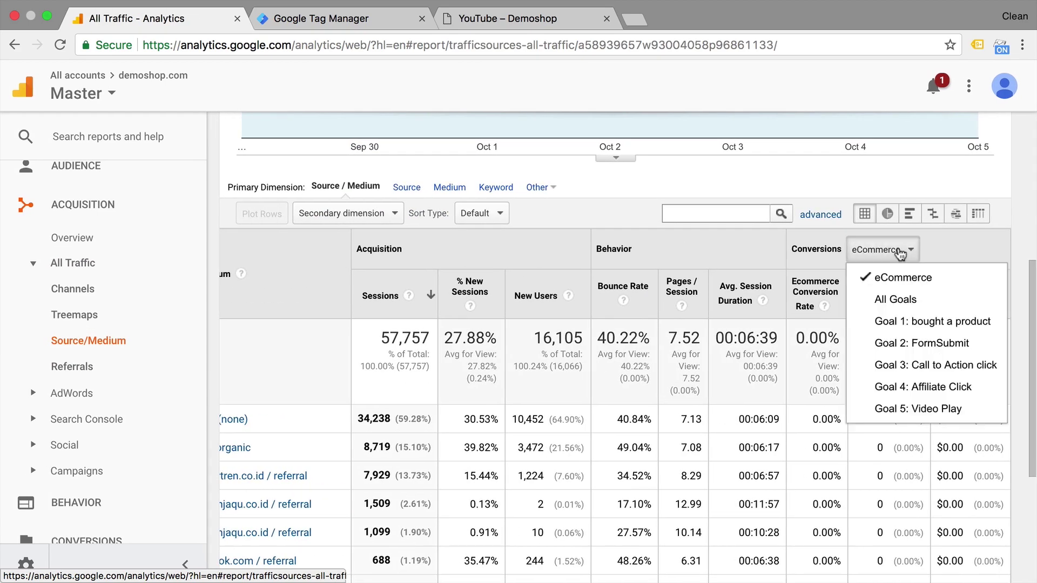
left_click(896, 408)
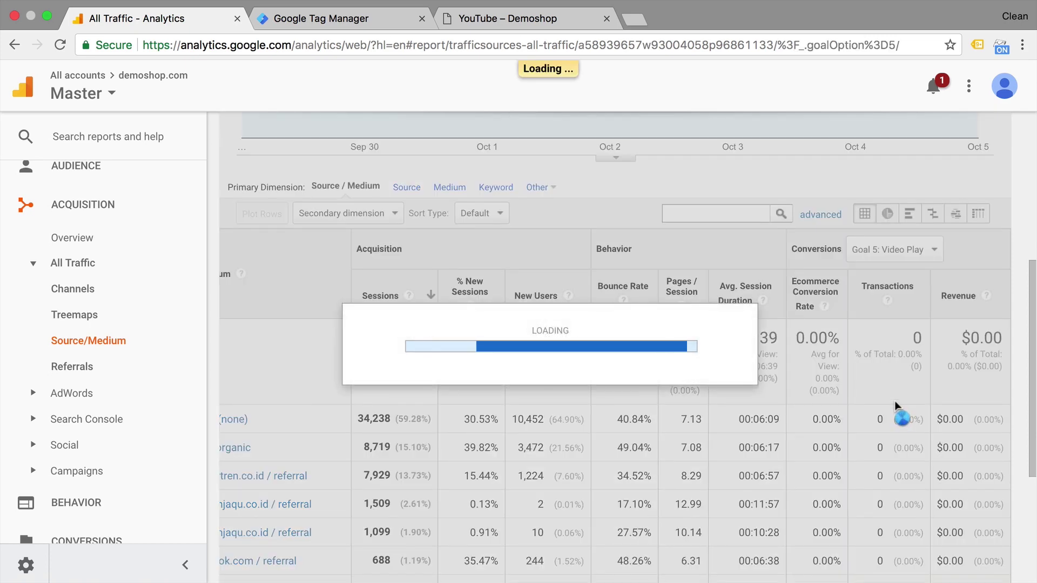
scroll(896, 406, "down", 7)
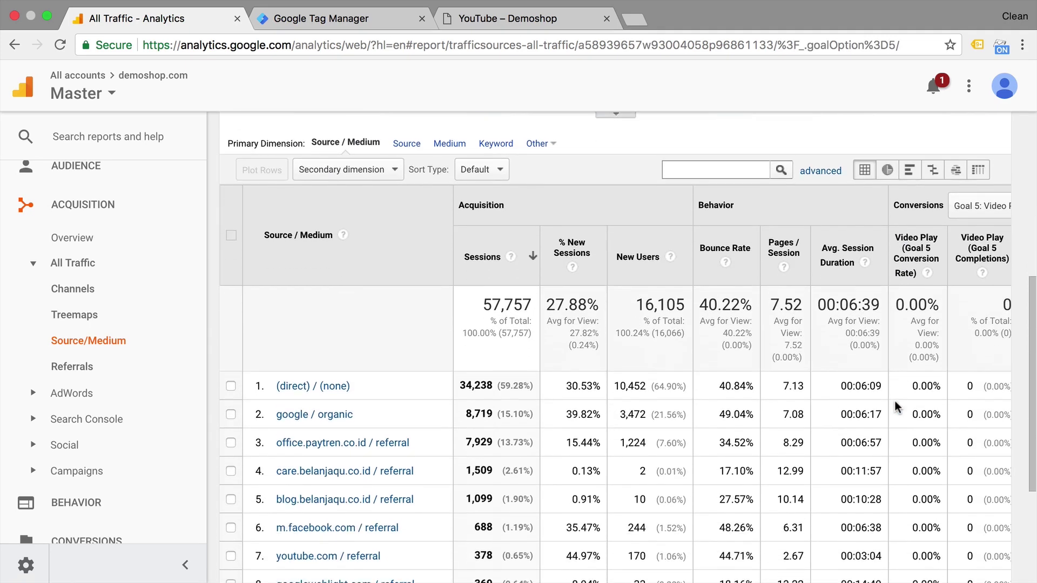
scroll(896, 406, "right", 3)
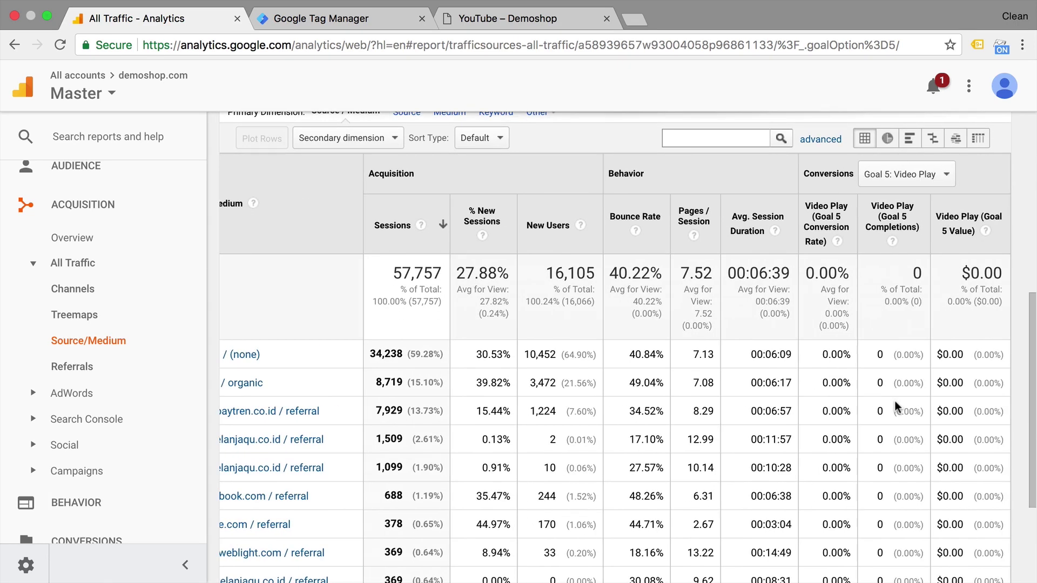